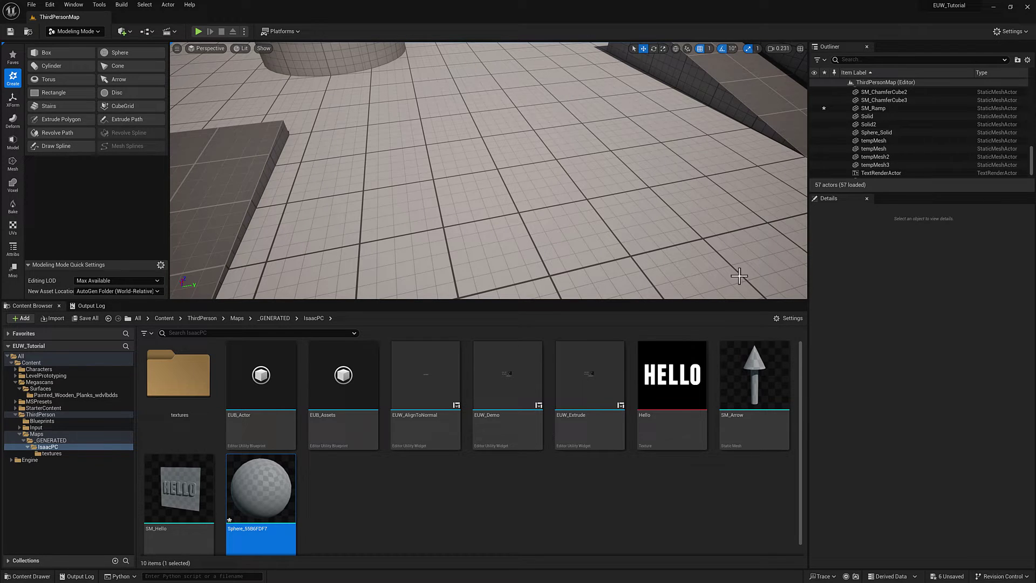
Place three instances of the Sphere_55B6FDF7 mesh side by side on the level floor
drag(264, 477, 377, 213)
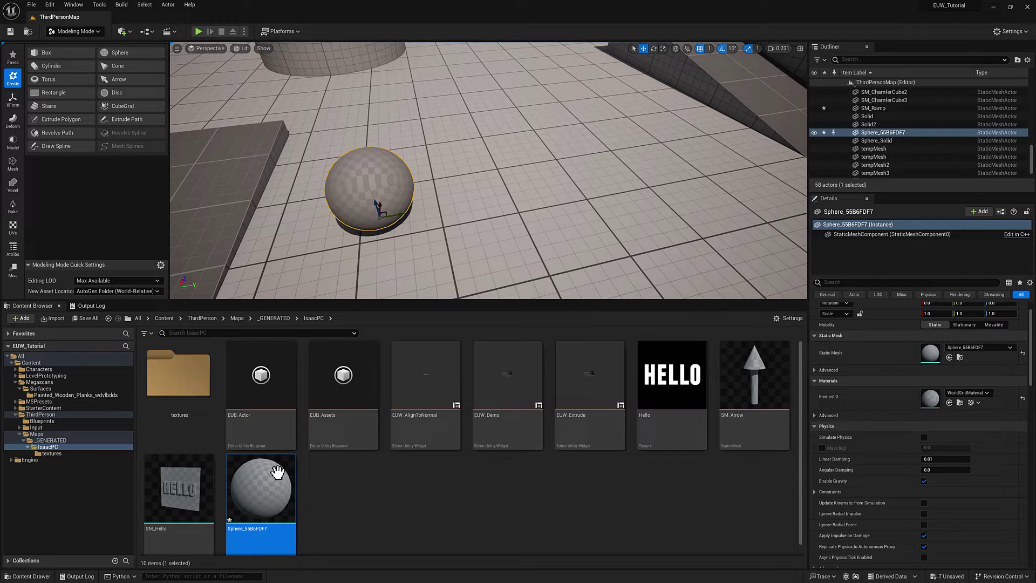
drag(265, 488, 481, 204)
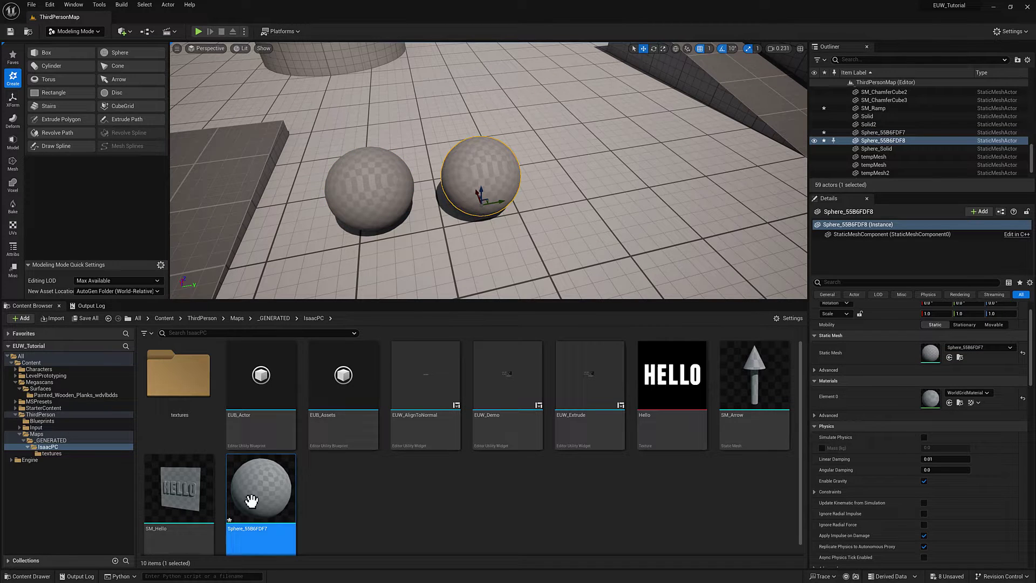
drag(254, 491, 571, 154)
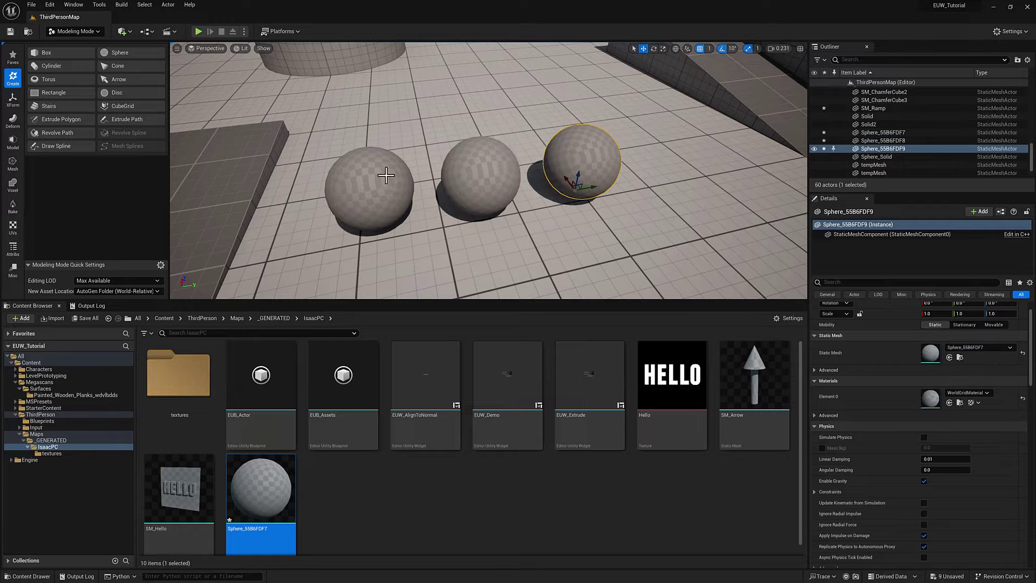
Open the Sphere_55B6FDF7 mesh asset to review its material slot and Nanite settings, and close its editor
mouse_move(545, 217)
right_down()
mouse_move(546, 208)
mouse_move(560, 214)
right_up()
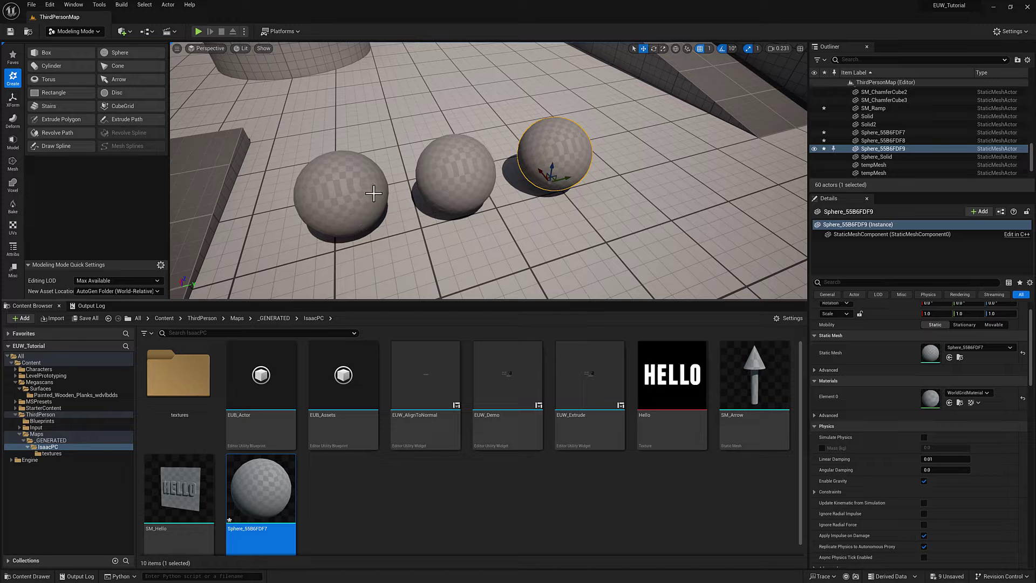
right_drag(444, 209, 445, 199)
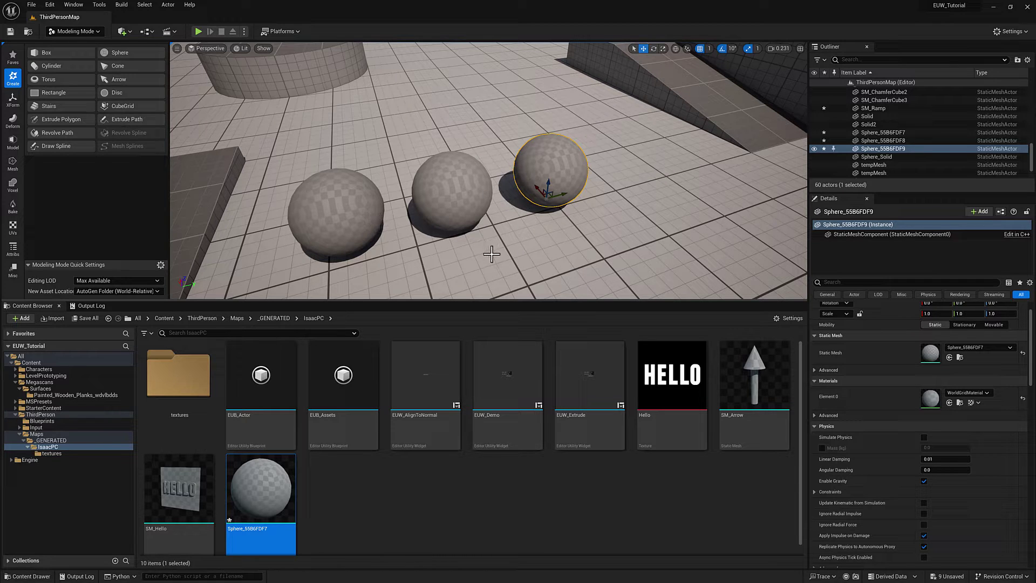
right_drag(492, 252, 469, 238)
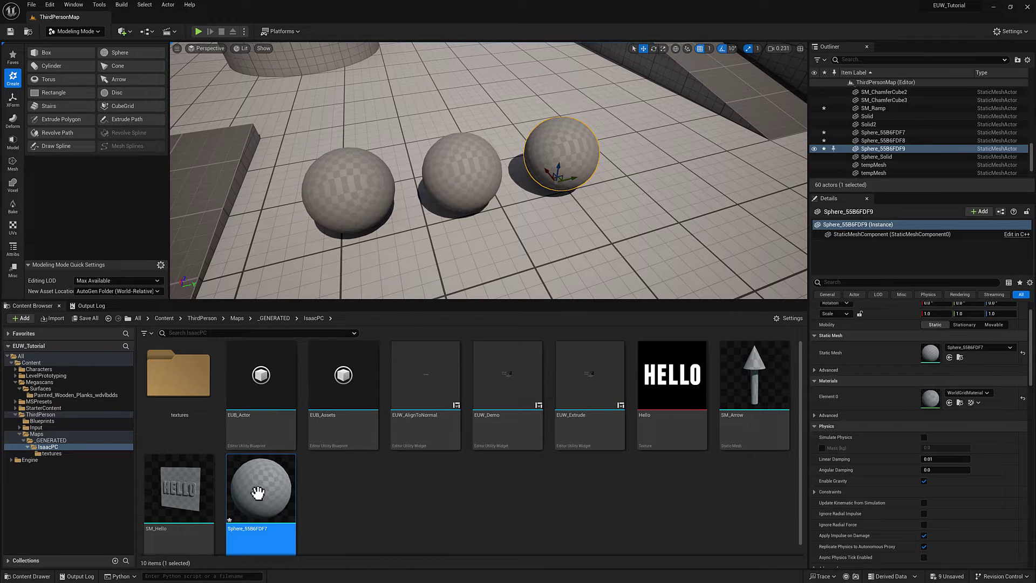
key(ctrl+e)
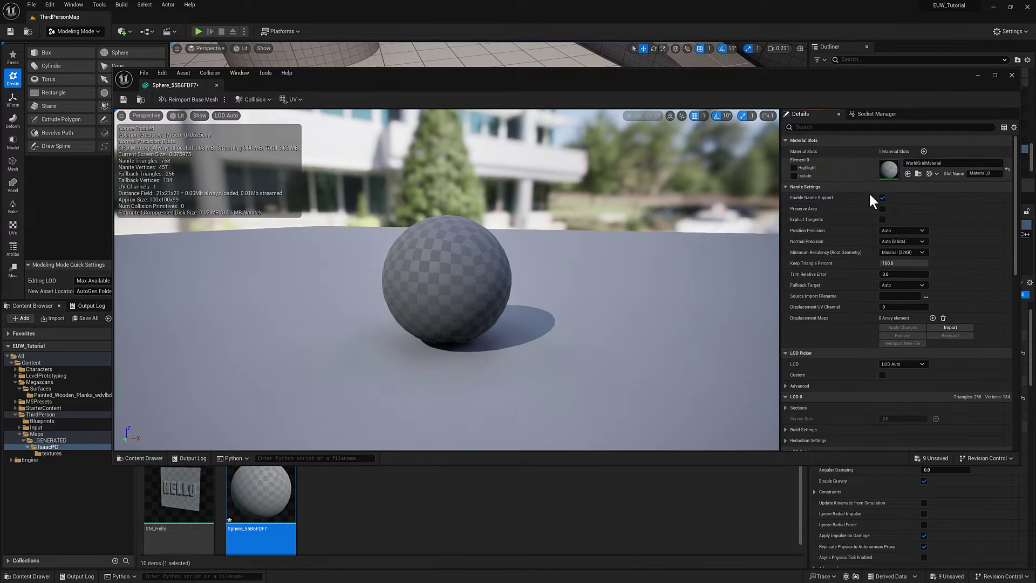
click(1010, 75)
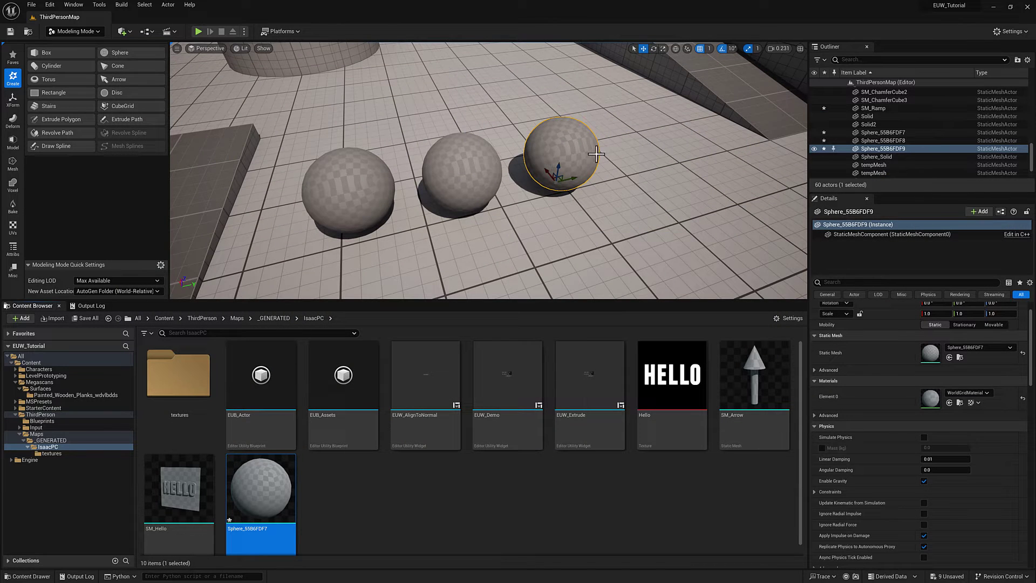
Select all three placed spheres together and delete them from the level
shift+click(467, 181)
shift+click(348, 204)
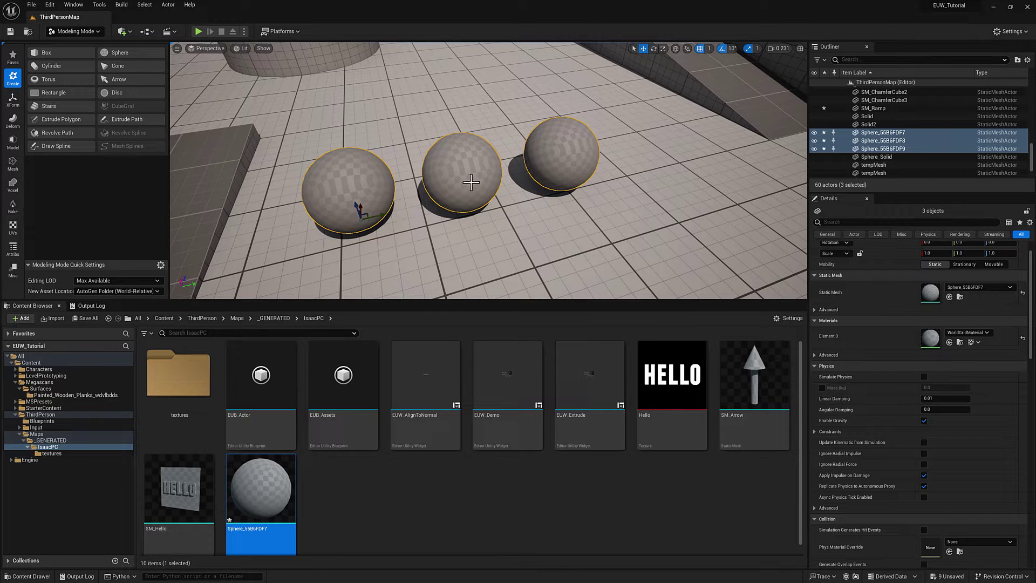
right_drag(464, 168, 464, 142)
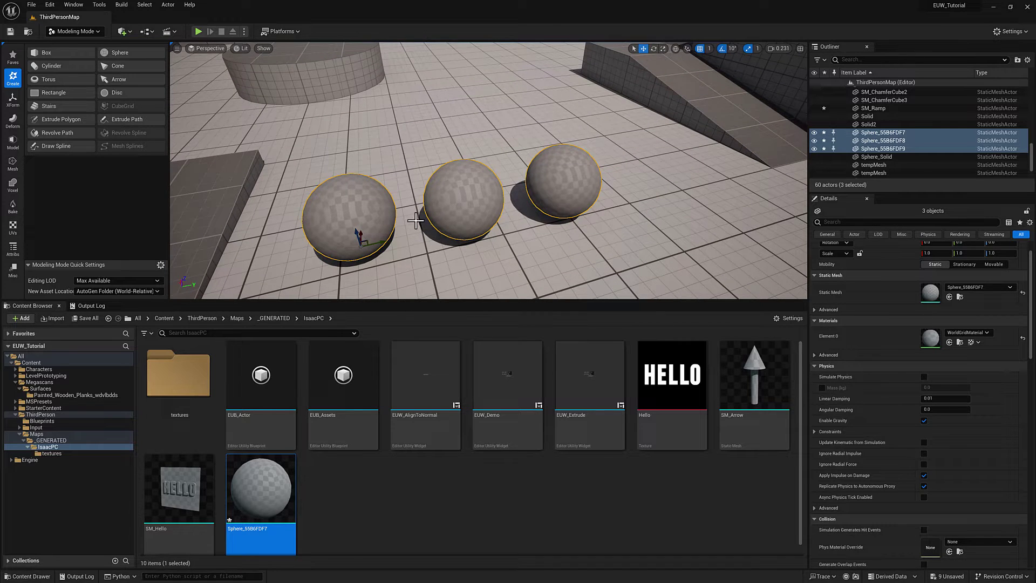
right_drag(418, 231, 458, 210)
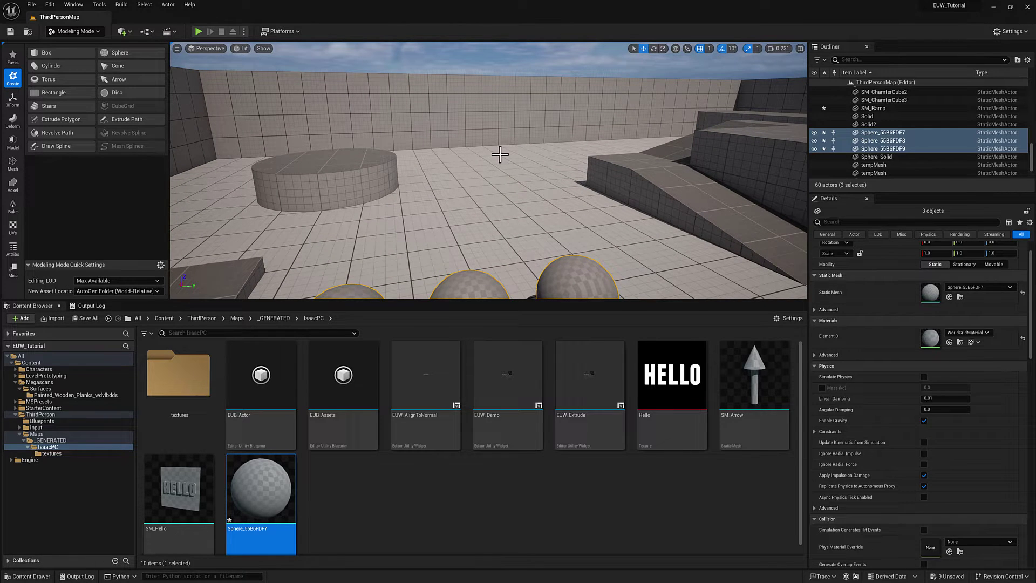
right_drag(500, 158, 444, 204)
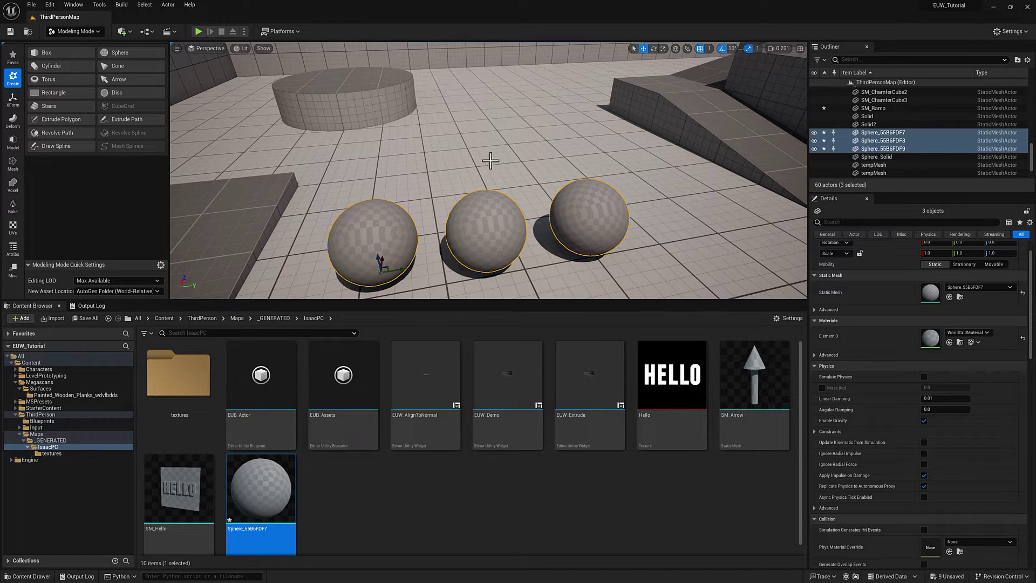
scroll(573, 158, up, 2)
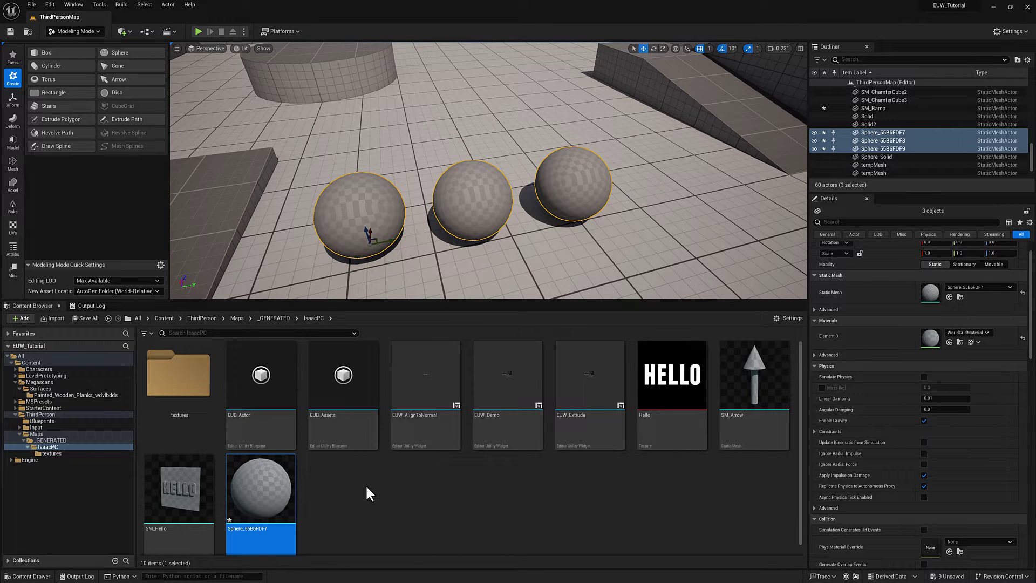
alt+drag(529, 200, 543, 248)
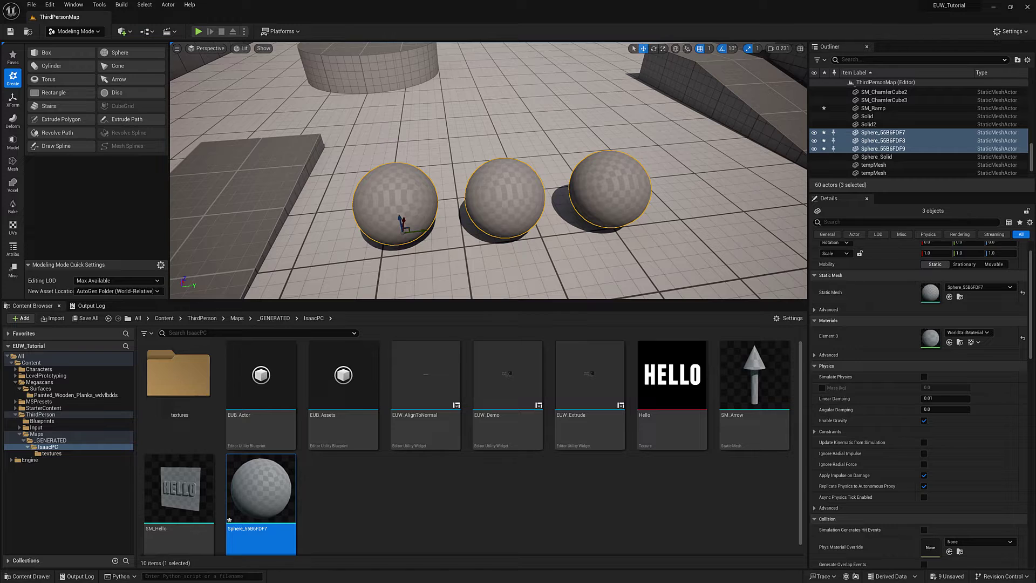
right_drag(418, 201, 418, 201)
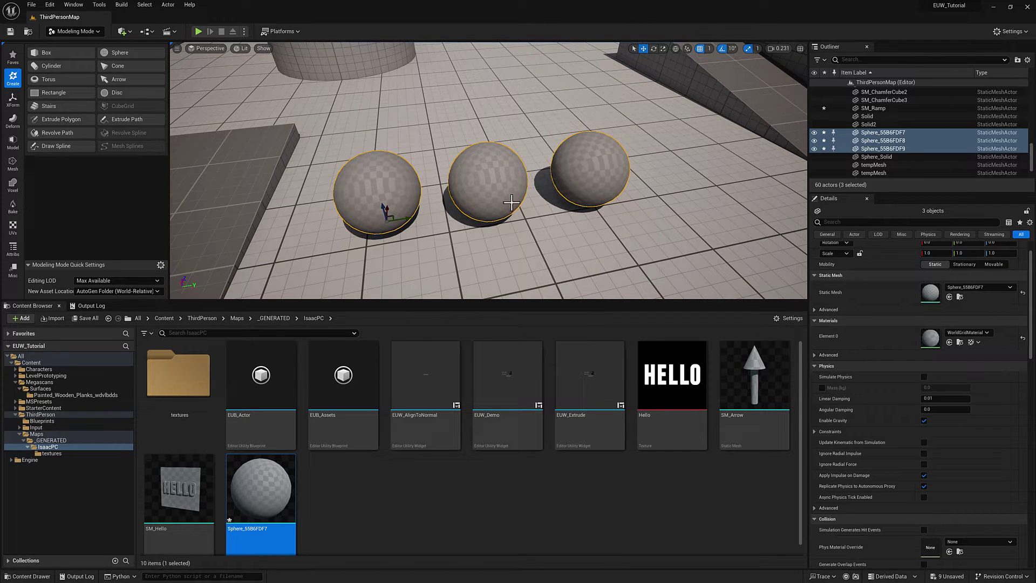
key(Delete)
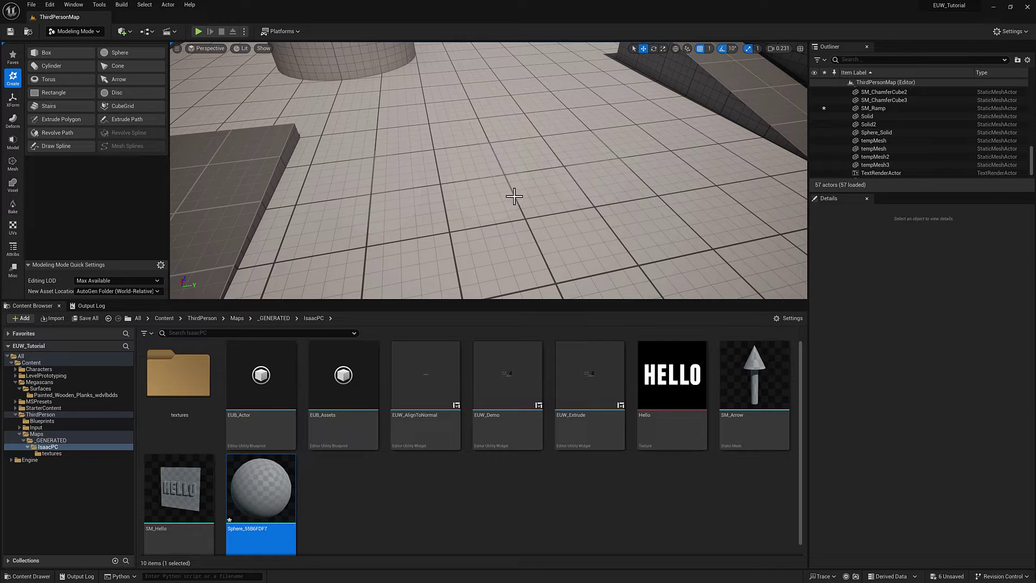
Open Quixel Bridge and search its asset library for "plank"
click(124, 32)
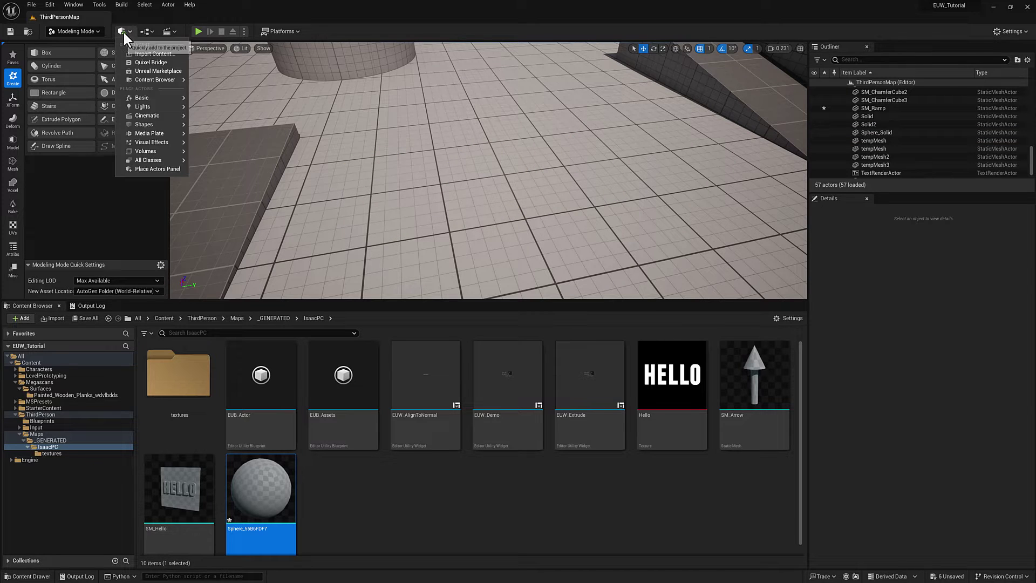
click(144, 62)
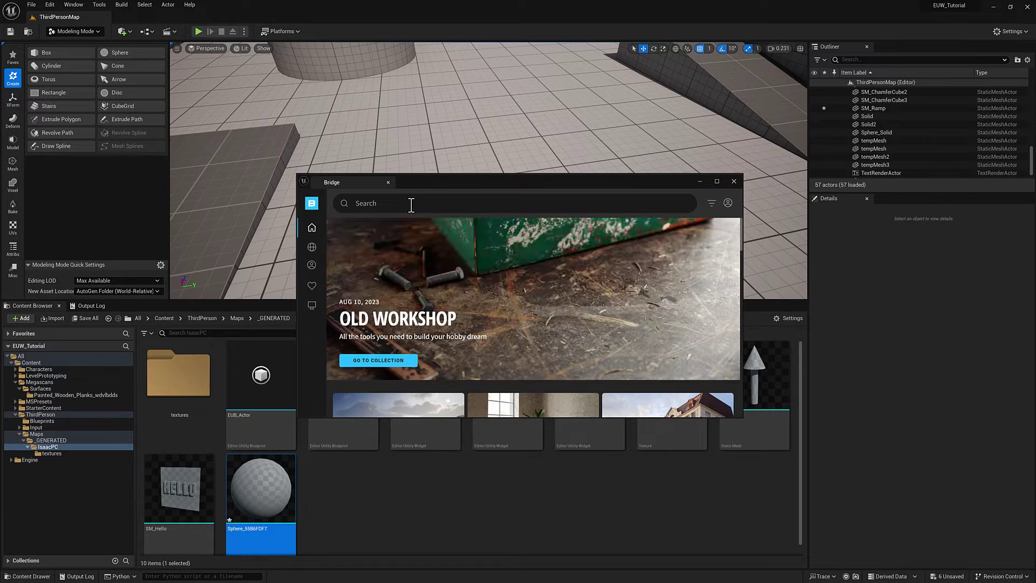
click(411, 204)
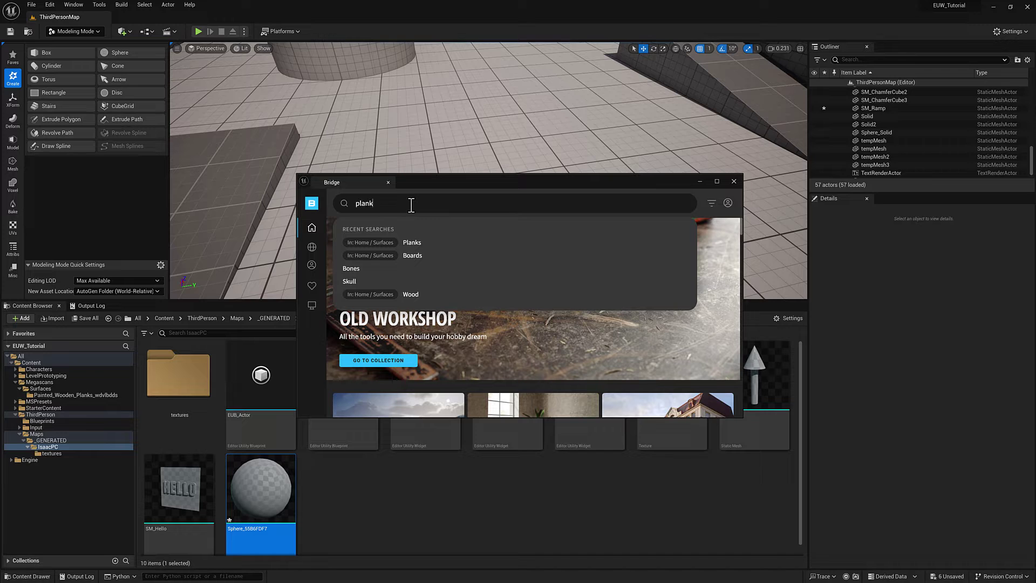
key(Return)
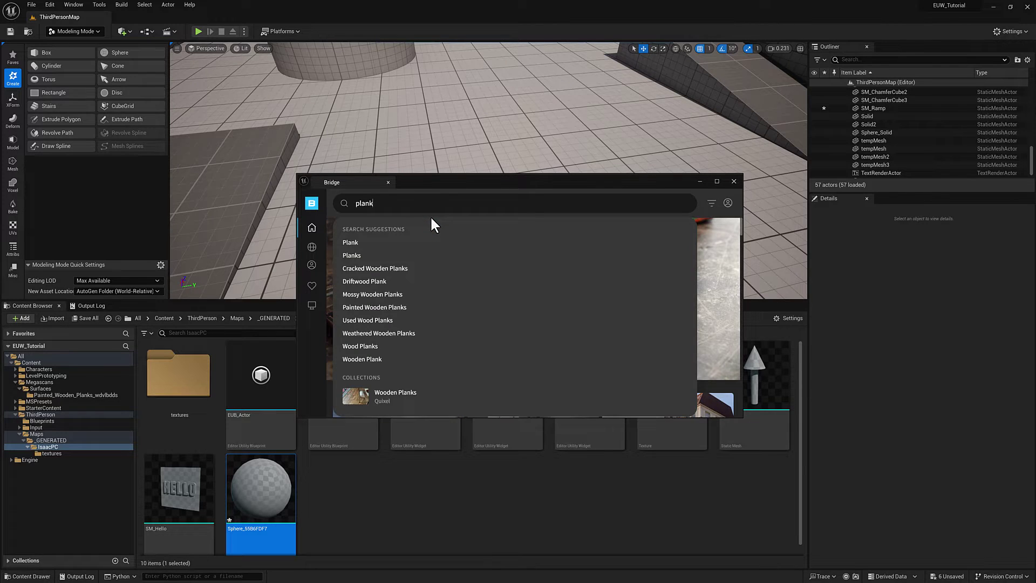
key(Return)
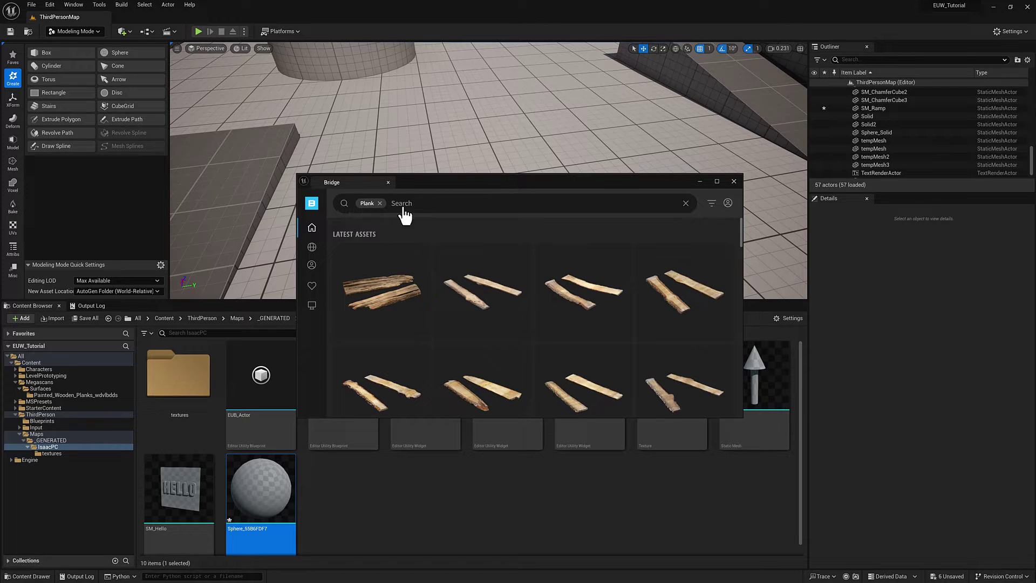
Narrow the plank search with the "Surface" term and show the details of the Painted Wooden Planks asset
text(su)
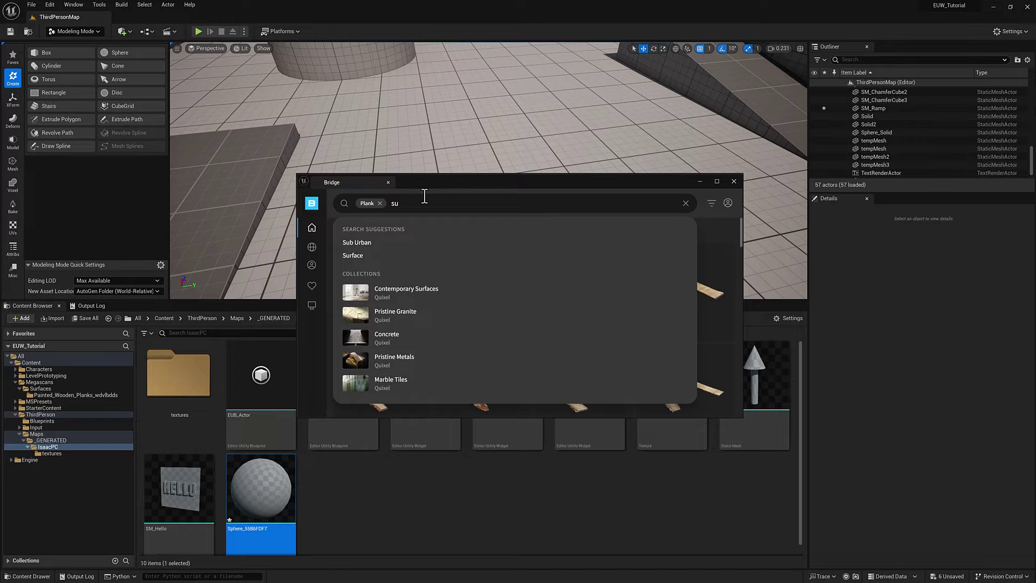
text(rface)
key(Return)
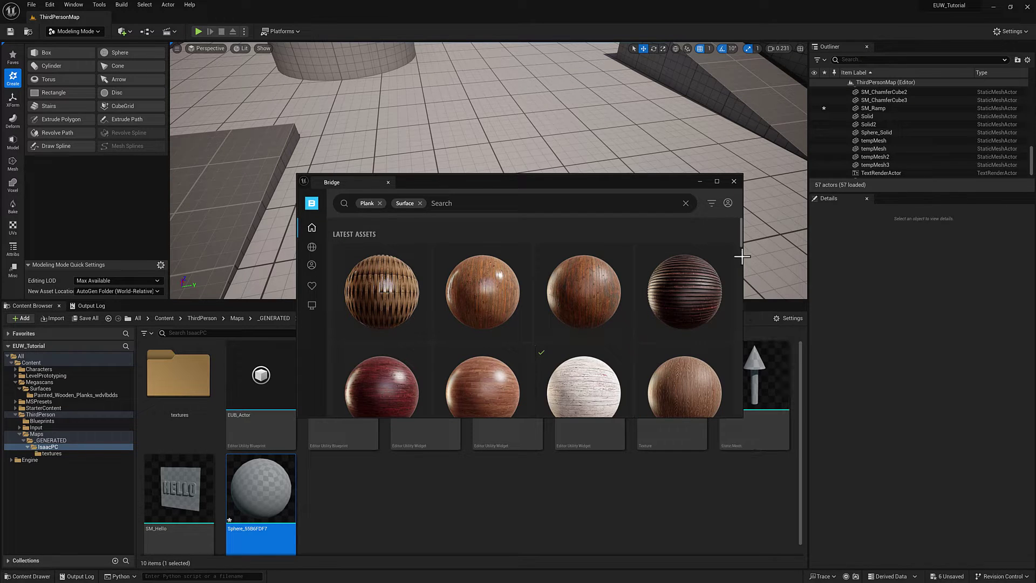
drag(739, 241, 739, 253)
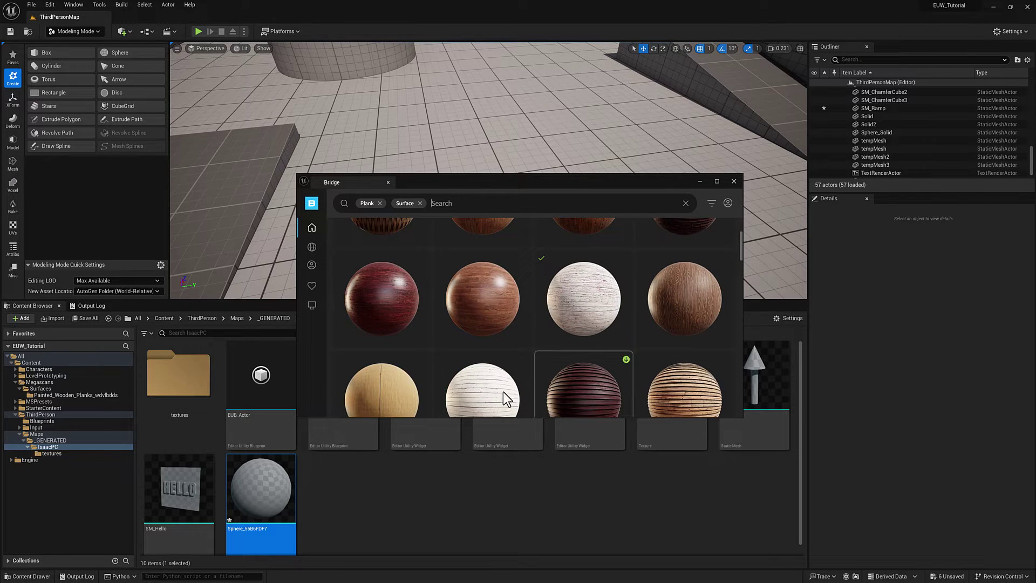
click(591, 292)
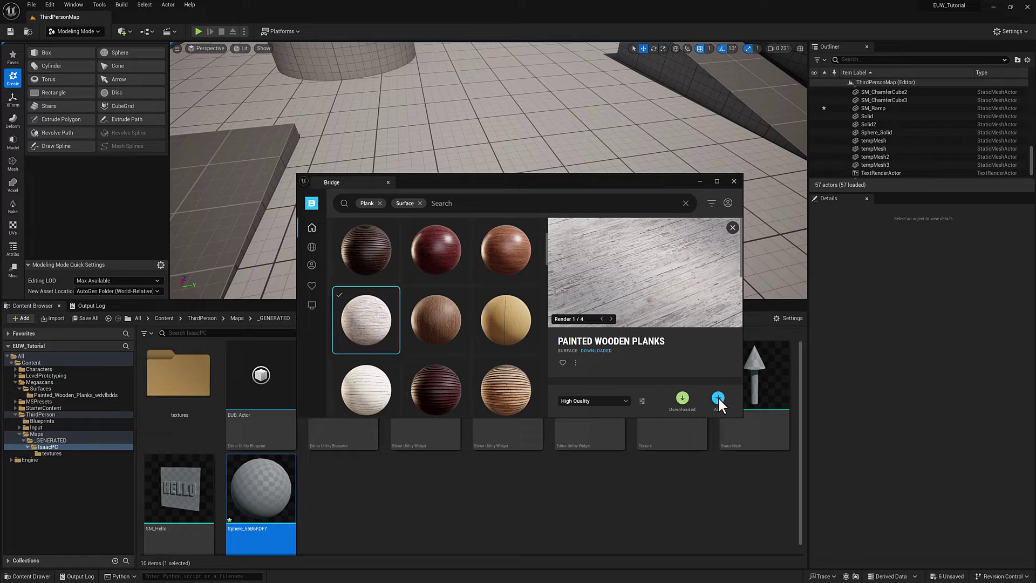
Browse the locally downloaded Megascans 3D assets and surfaces in Bridge, and minimize its window
click(311, 305)
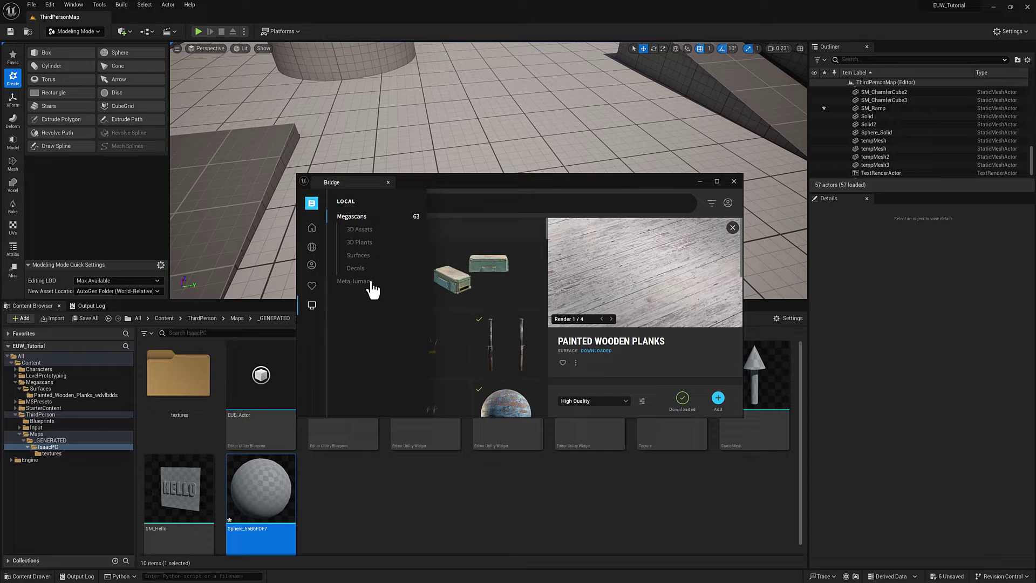
click(355, 230)
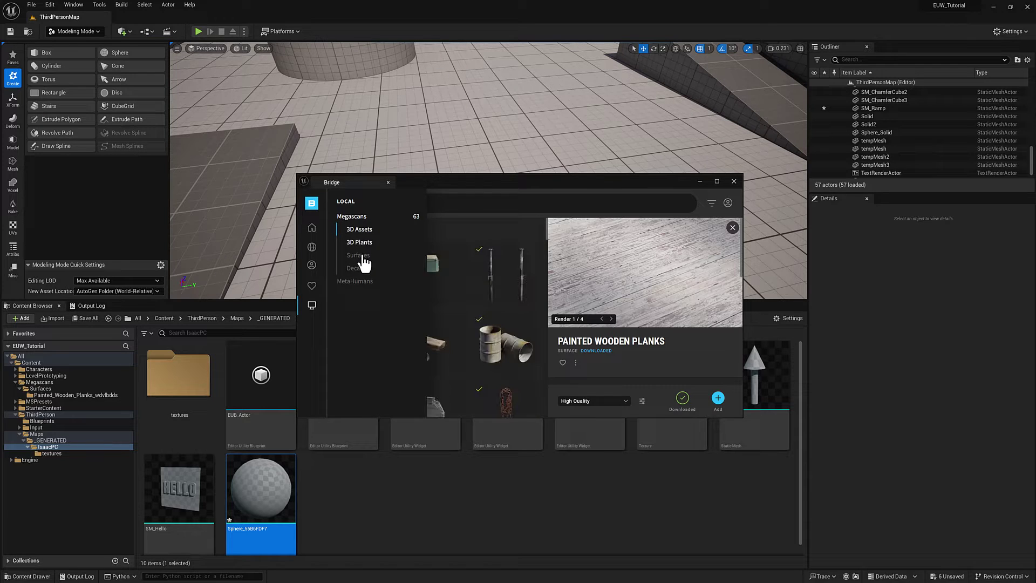
click(352, 256)
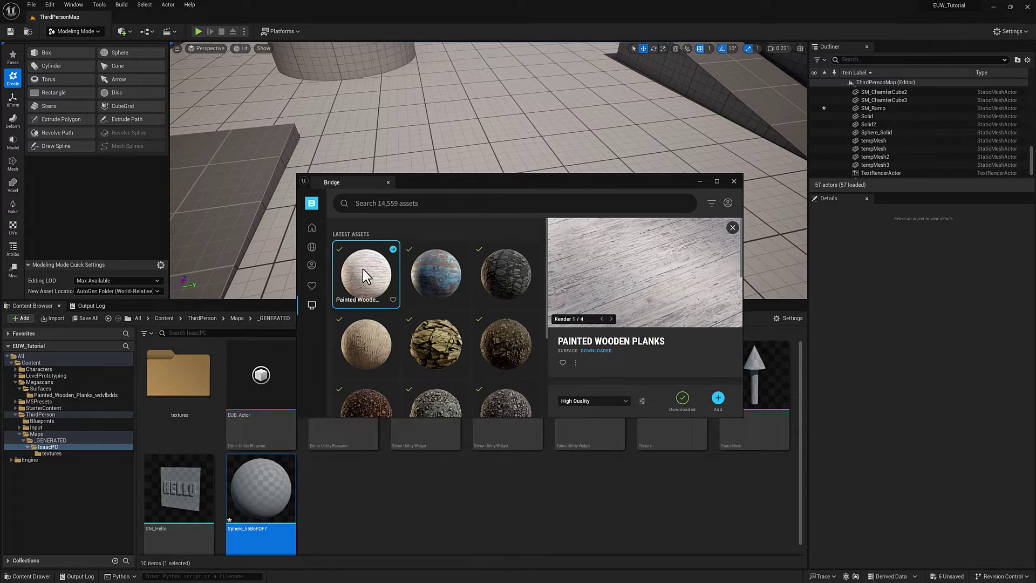
click(700, 180)
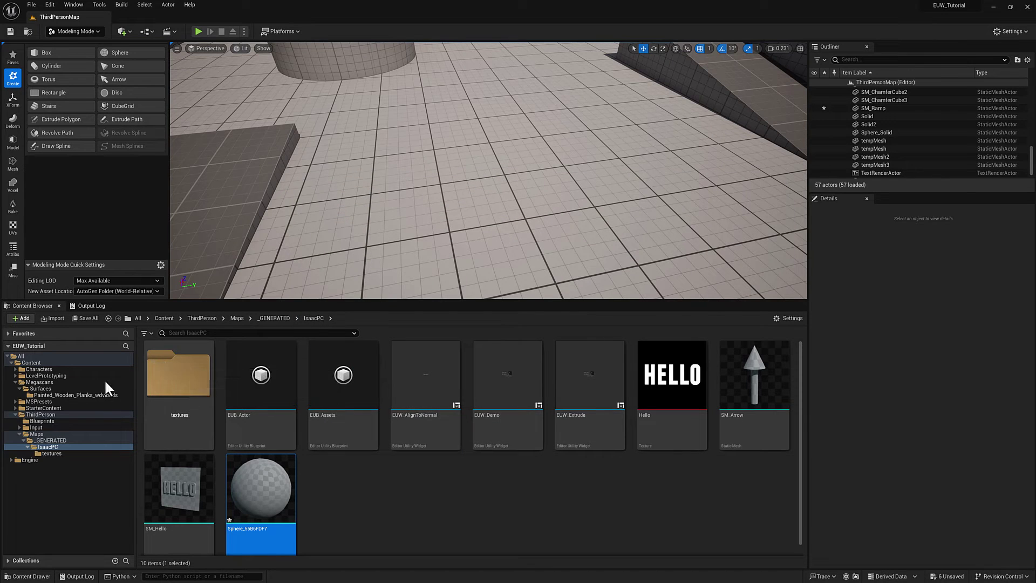
Open the MI_Painted_Wooden_Planks_wdvlbdds_4K material instance from the project's Megascans/Surfaces/Painted_Wooden_Planks_wdvlbdds folder
click(38, 382)
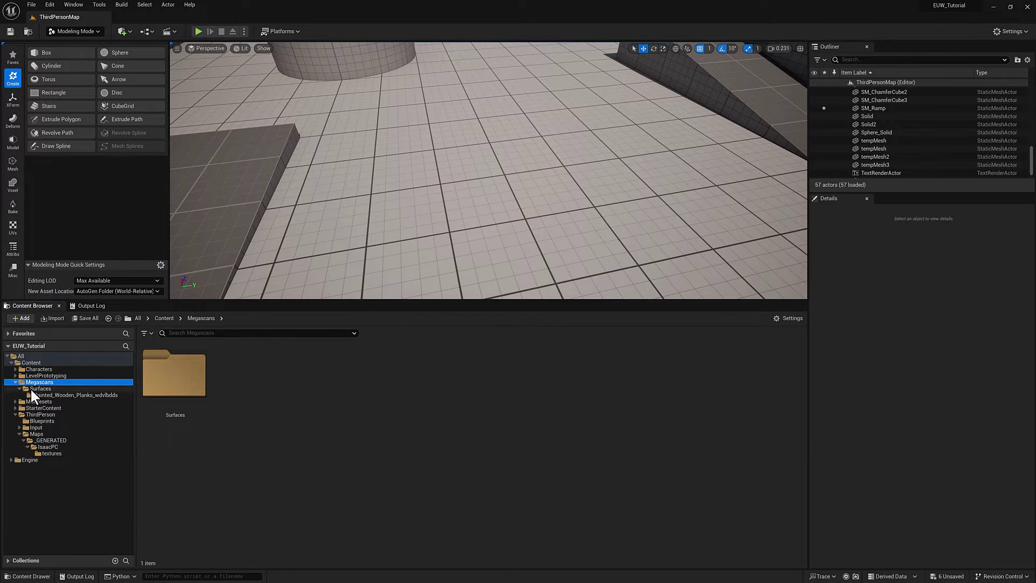
click(41, 389)
click(49, 394)
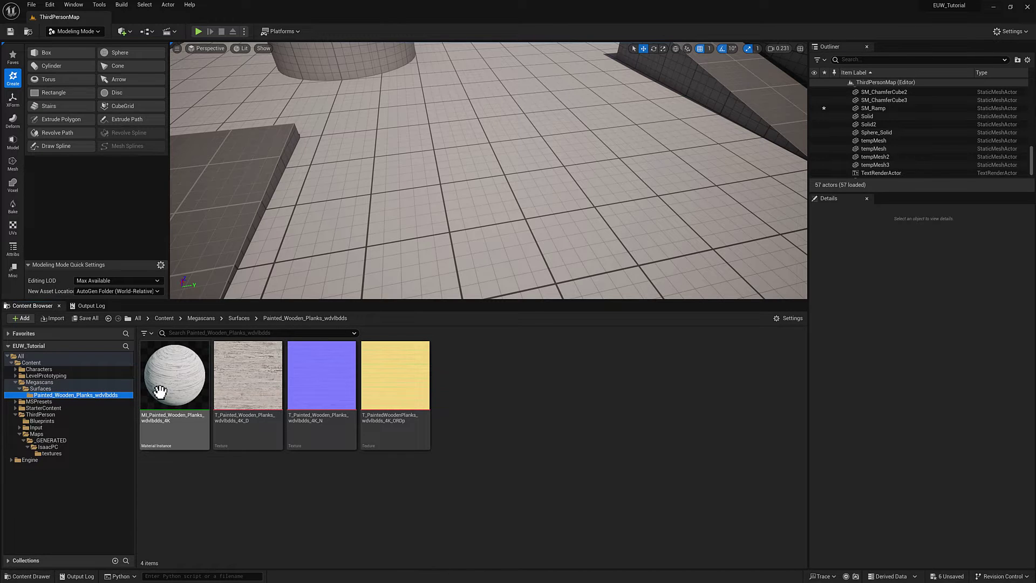
mouse_move(168, 389)
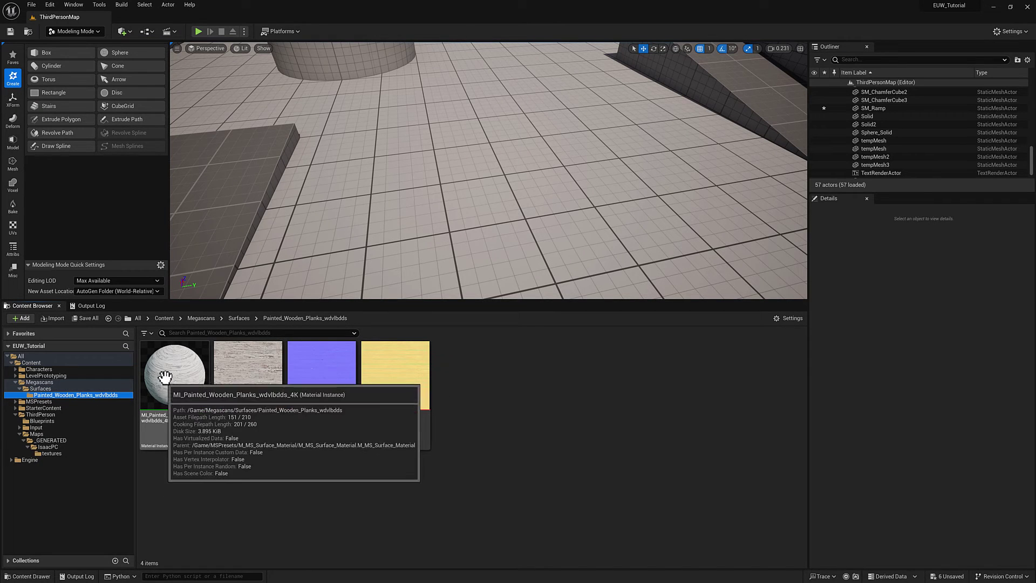
click(166, 375)
double_click(165, 378)
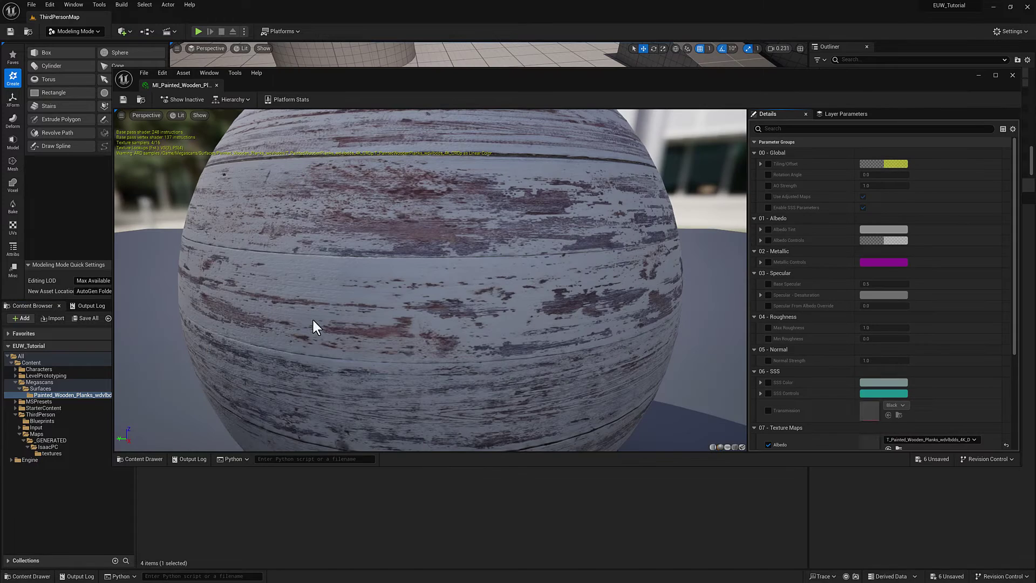
Open the material instance's parent material, M_MS_Surface_Material, in the material editor
scroll(918, 380, down, 5)
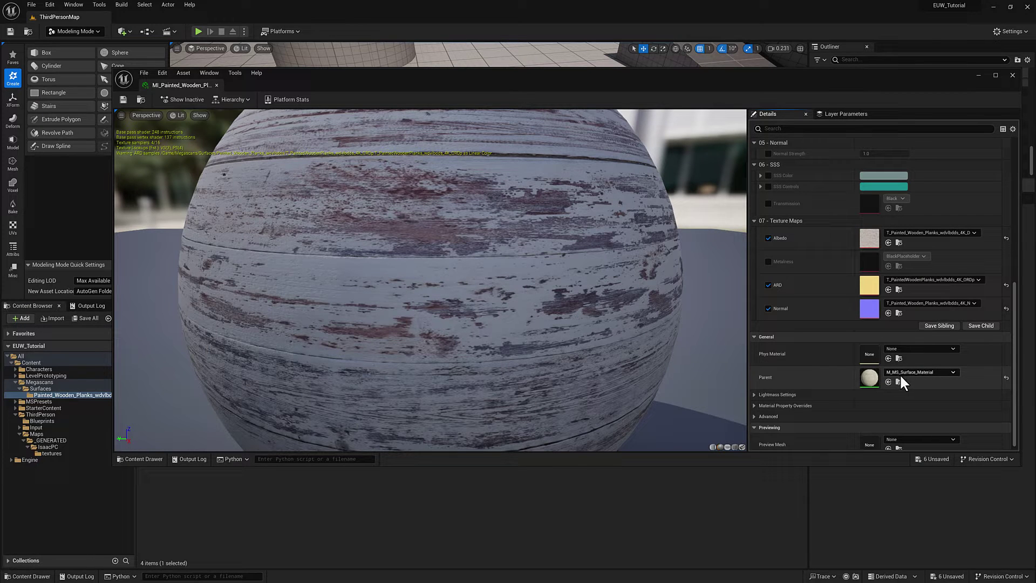
double_click(869, 380)
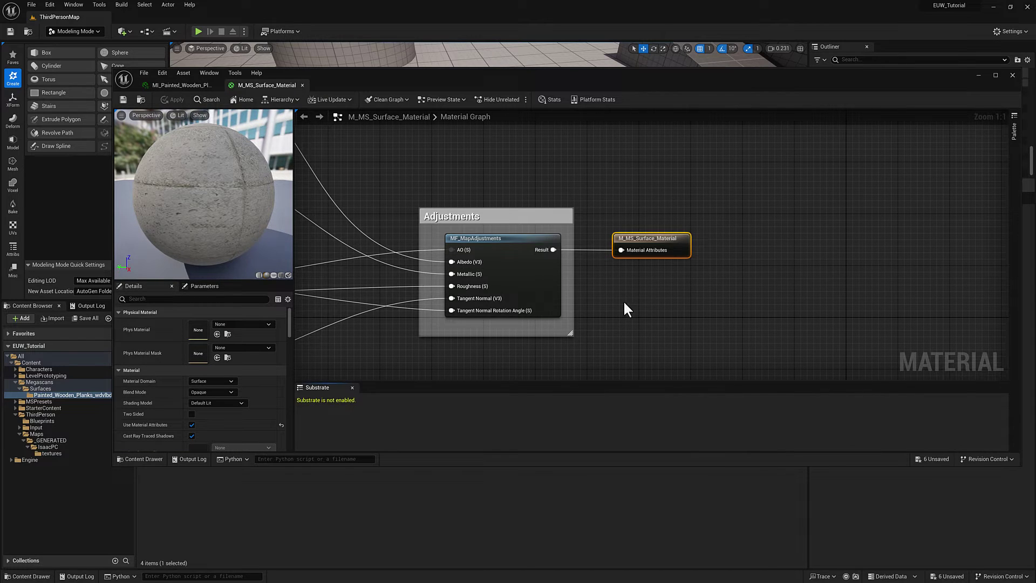
Open the MF_MapAdjustments function used by M_MS_Surface_Material and examine its full node network
right_drag(623, 300, 710, 299)
scroll(710, 299, down, 5)
scroll(709, 298, up, 3)
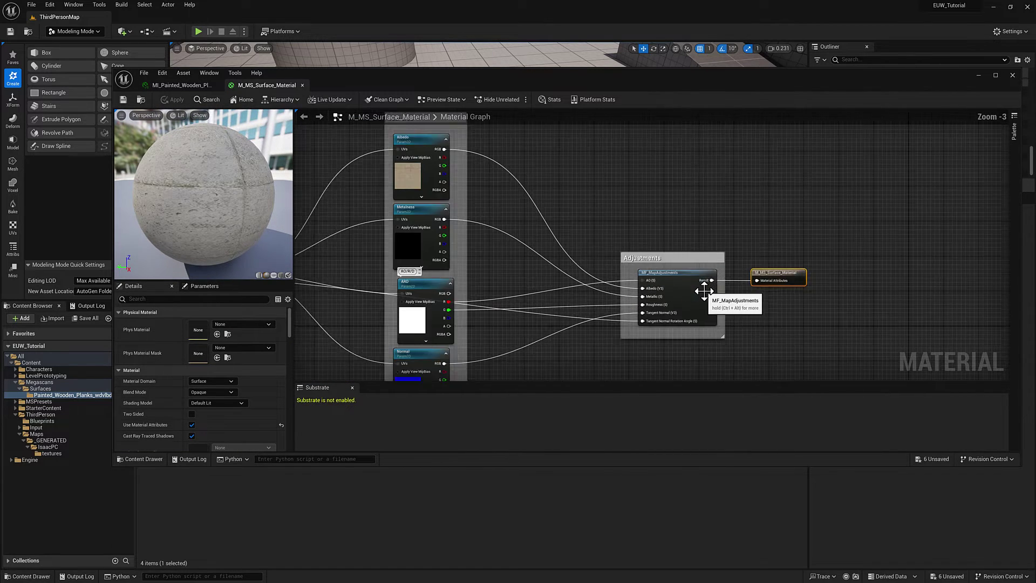
click(656, 272)
double_click(656, 273)
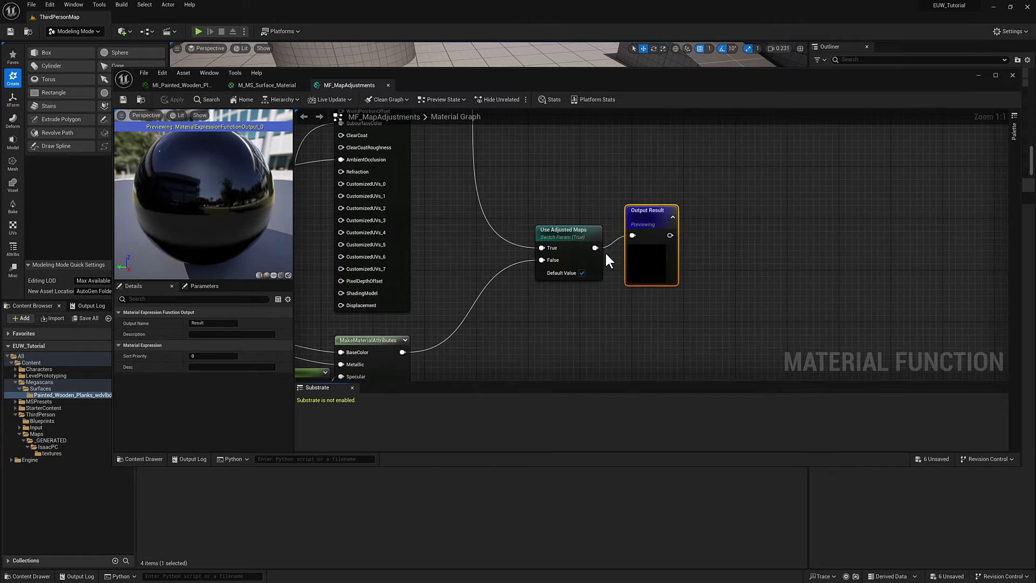
scroll(590, 254, down, 4)
scroll(587, 254, up, 1)
right_drag(499, 262, 722, 284)
scroll(570, 273, up, 1)
right_drag(570, 270, 624, 282)
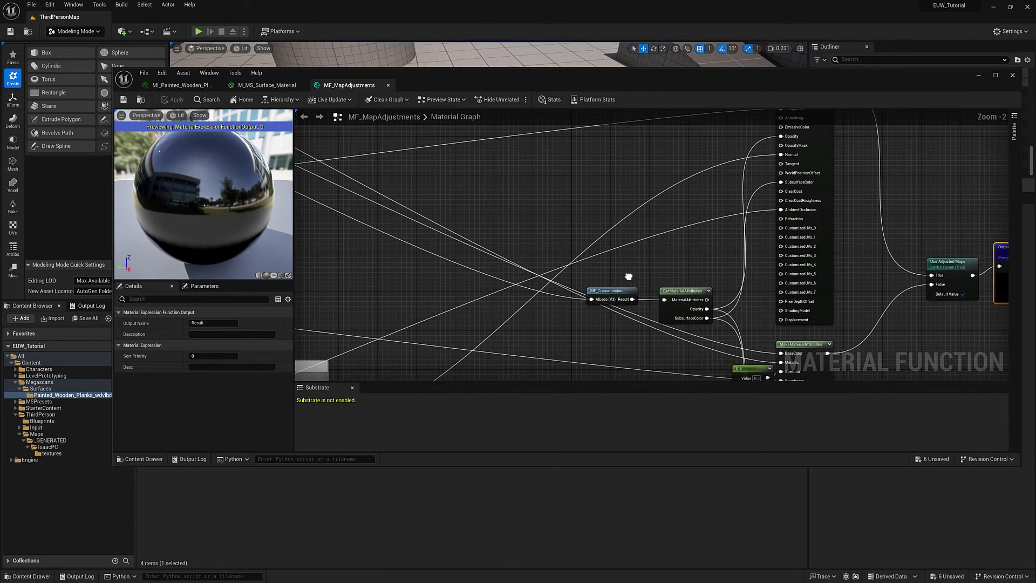
scroll(613, 277, down, 9)
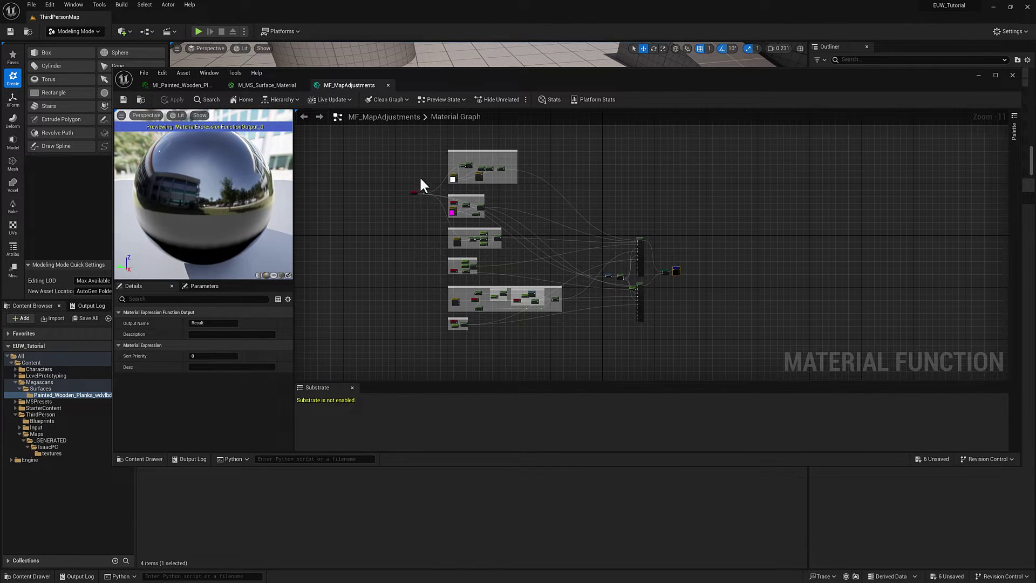
Close the MF_MapAdjustments function, the M_MS_Surface_Material parent material and the wooden planks material instance editor
click(387, 85)
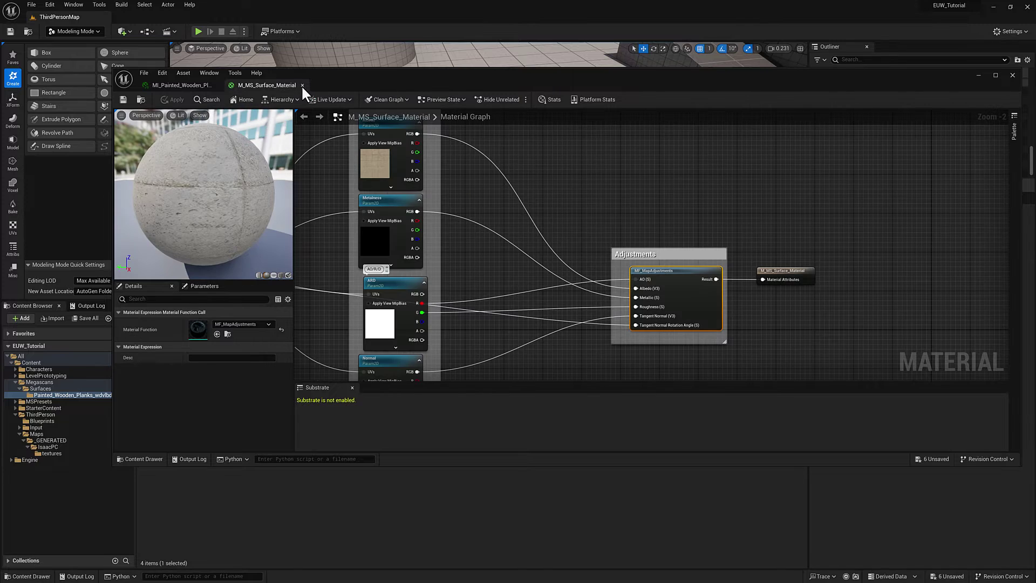
click(300, 85)
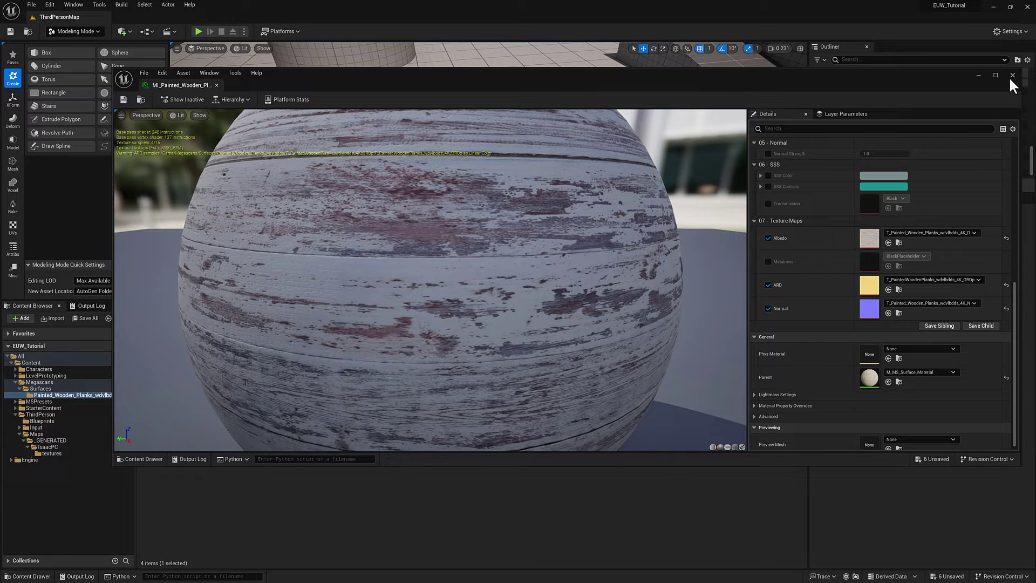
click(1012, 75)
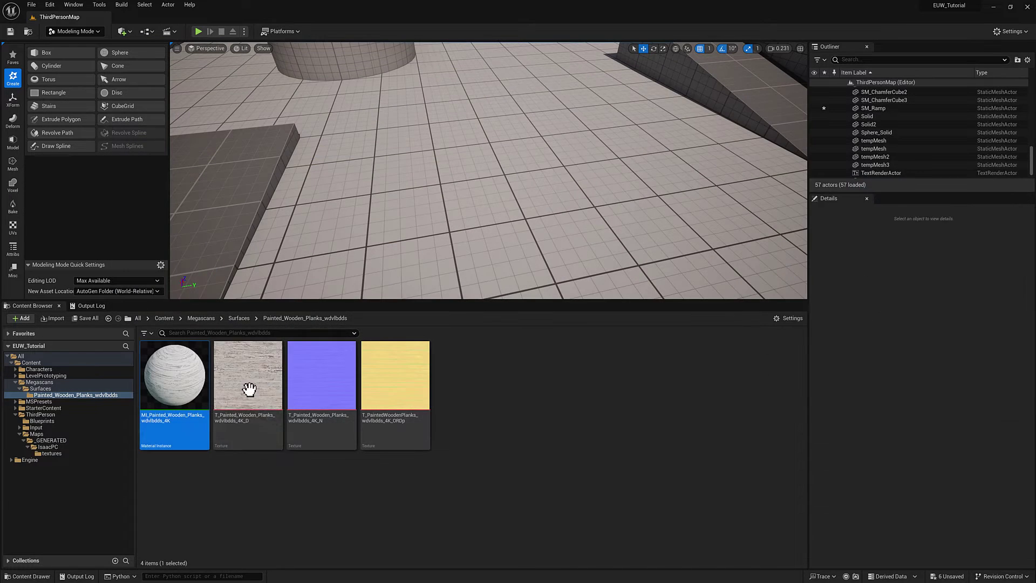
Create an Actor Blueprint class named BP_ISM_Demo in the user's folder under _GENERATED
click(50, 446)
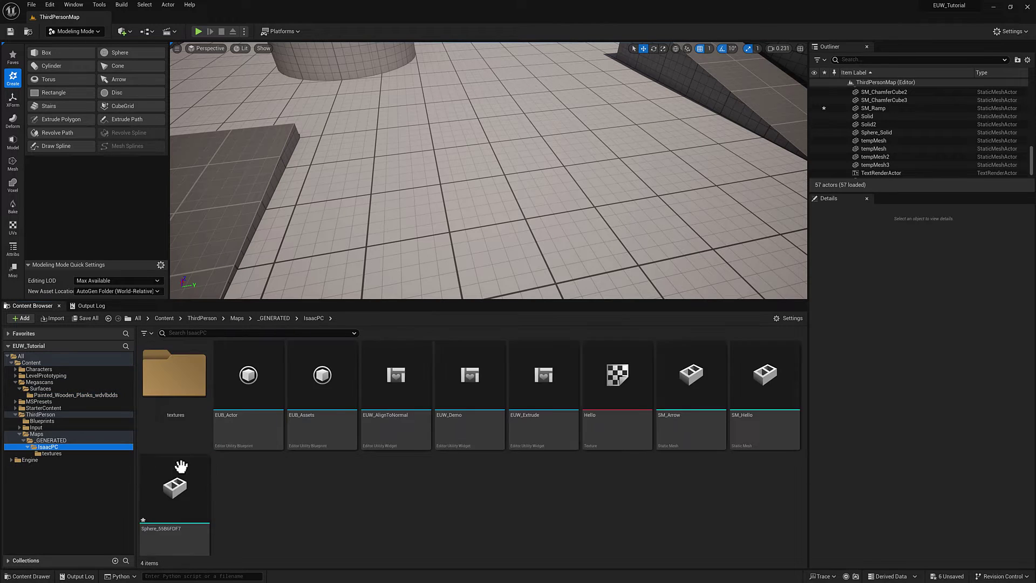
right_click(352, 489)
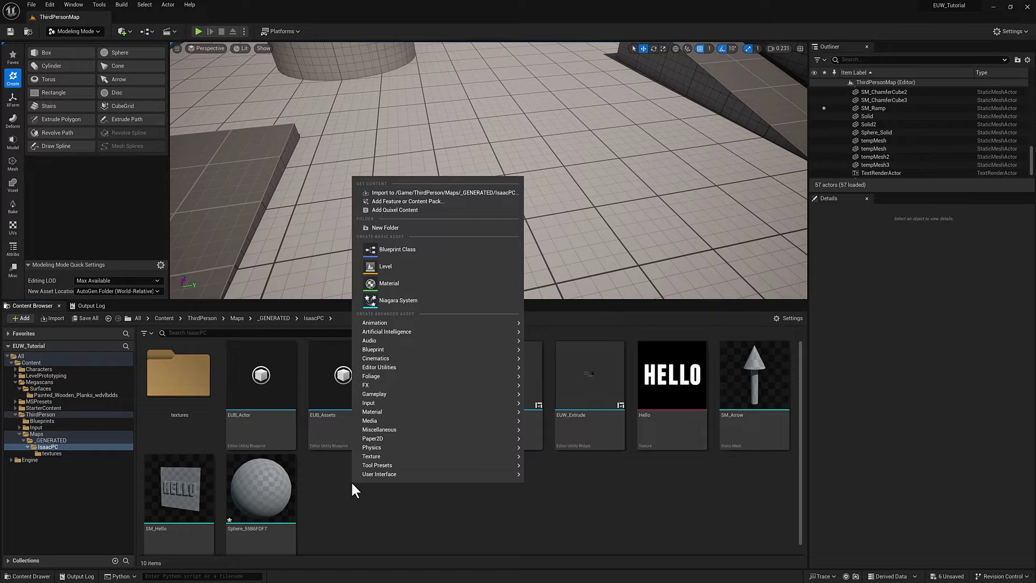
click(428, 252)
click(418, 237)
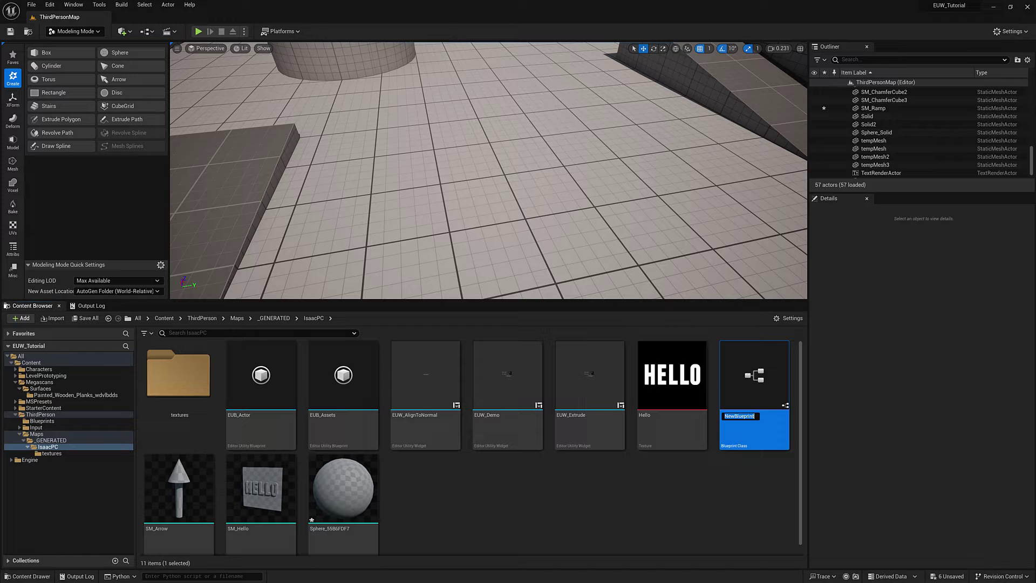
text(BP_ISM_Demo)
key(Return)
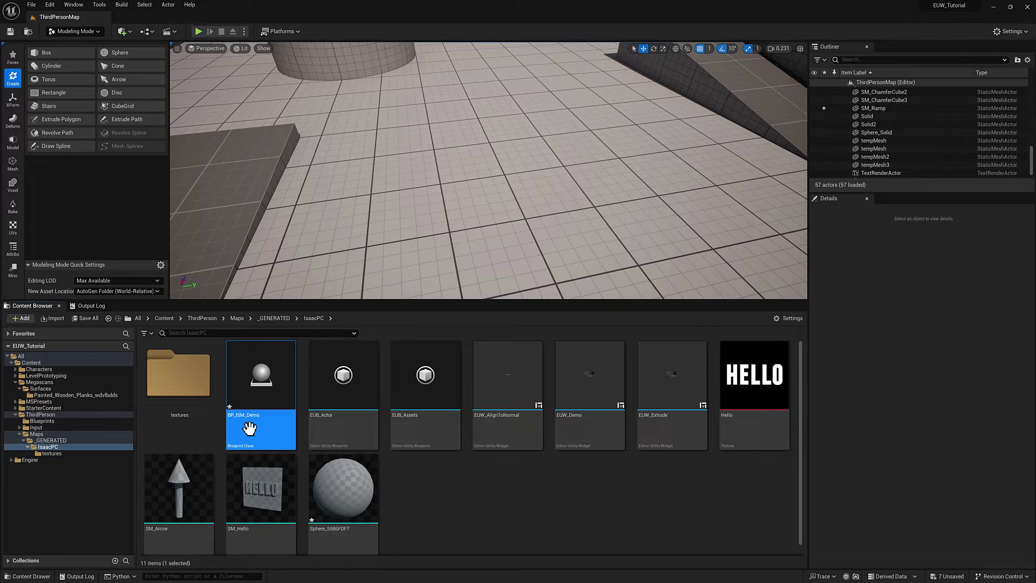
Open the BP_ISM_Demo blueprint and look over its Event Graph and Construction Script
mouse_move(241, 427)
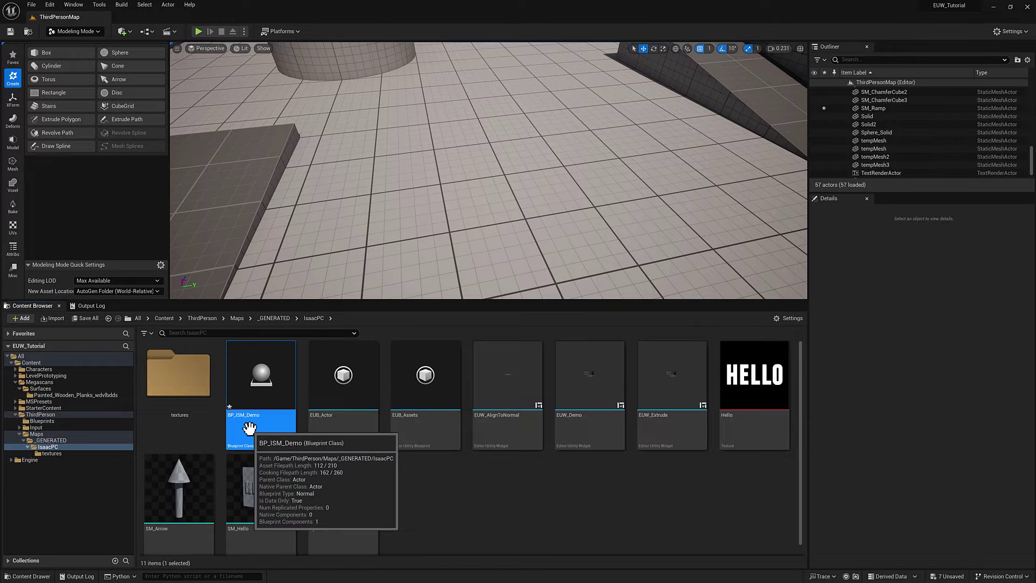
double_click(265, 399)
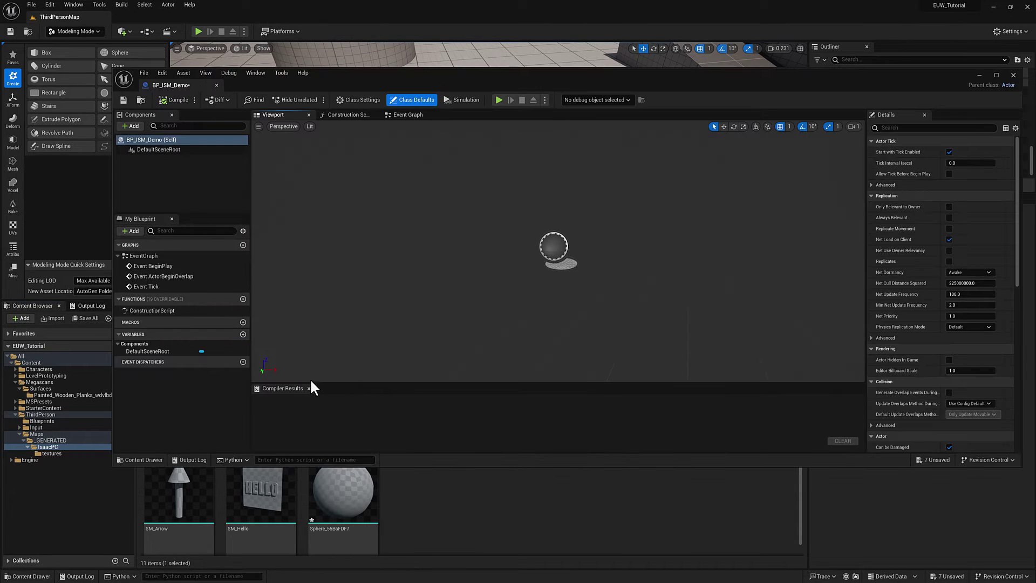
click(404, 116)
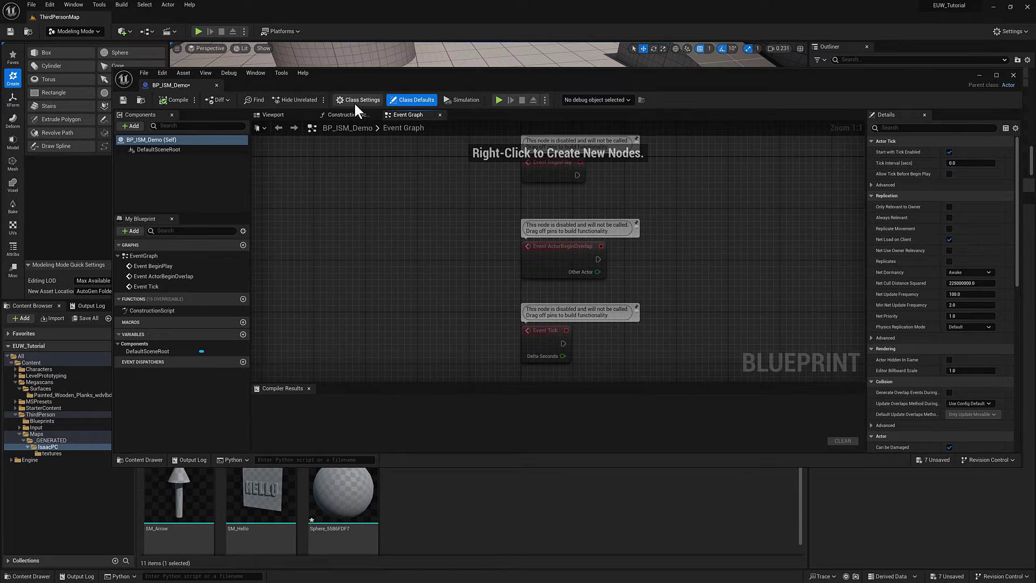
click(346, 115)
right_drag(506, 200, 343, 185)
click(405, 117)
right_drag(461, 242, 339, 248)
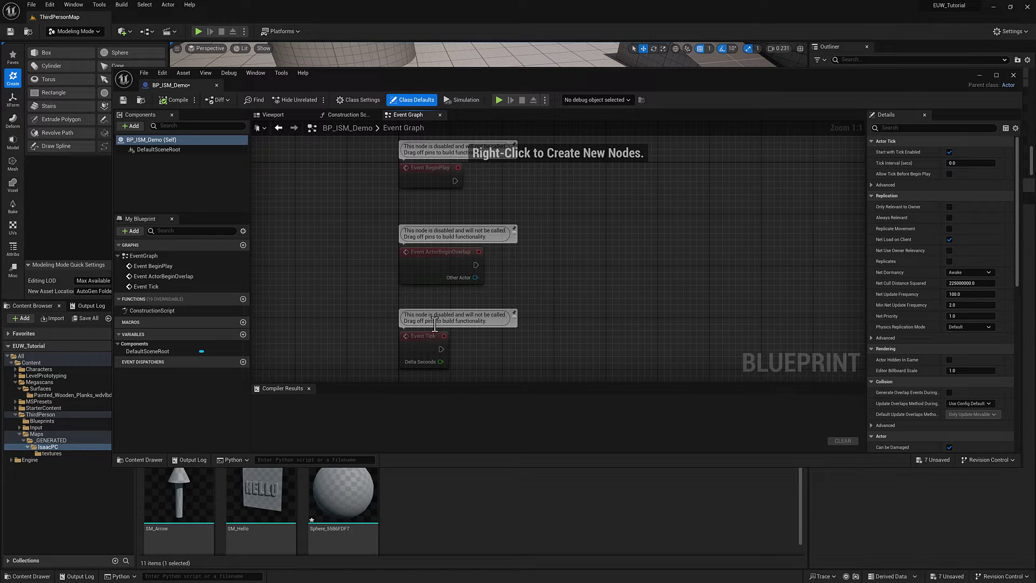
In the Construction Script, add an Add Instanced Static Mesh Component node wired to the script's execution output
click(350, 115)
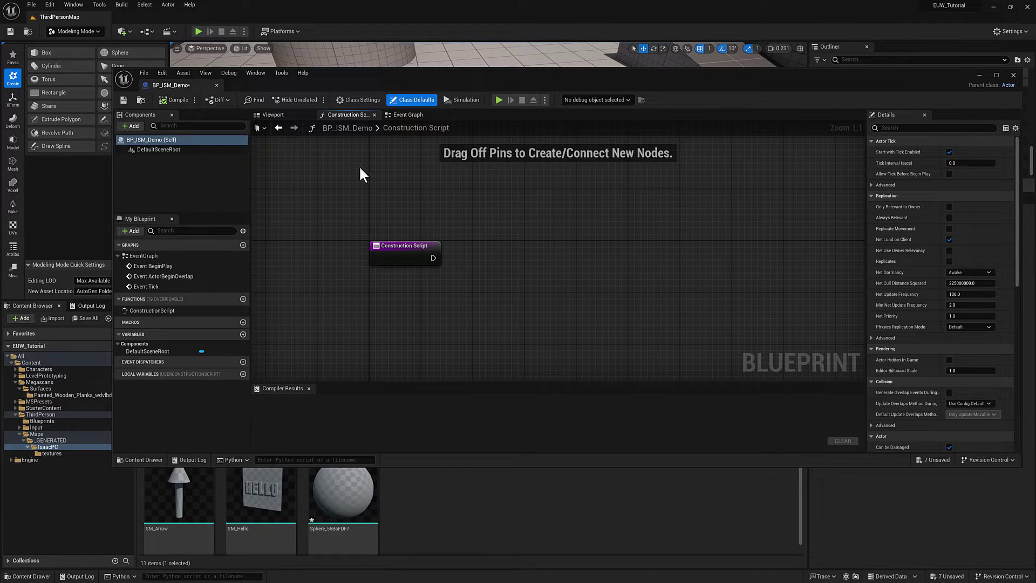
right_drag(510, 279, 476, 258)
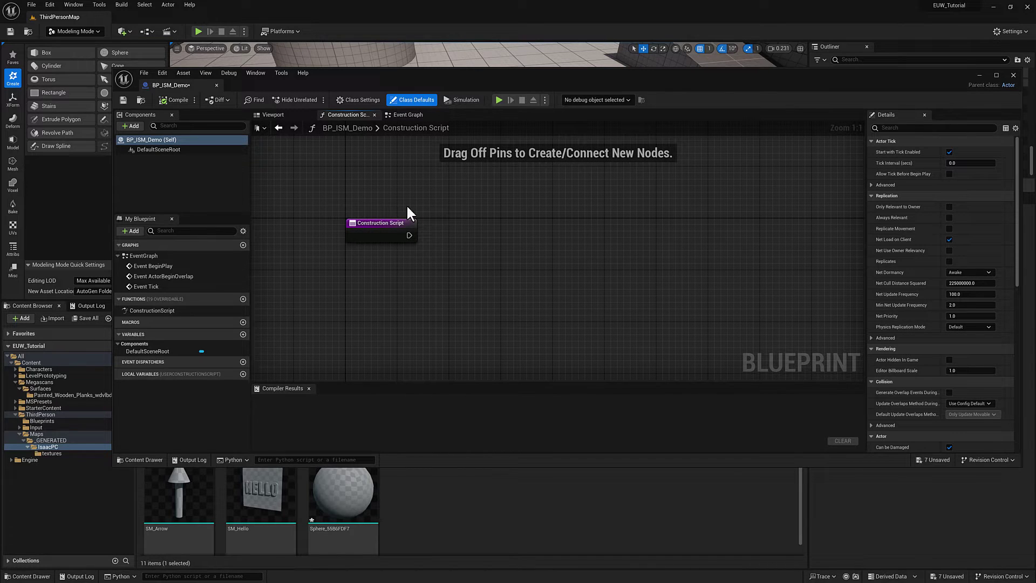
right_drag(465, 258, 402, 228)
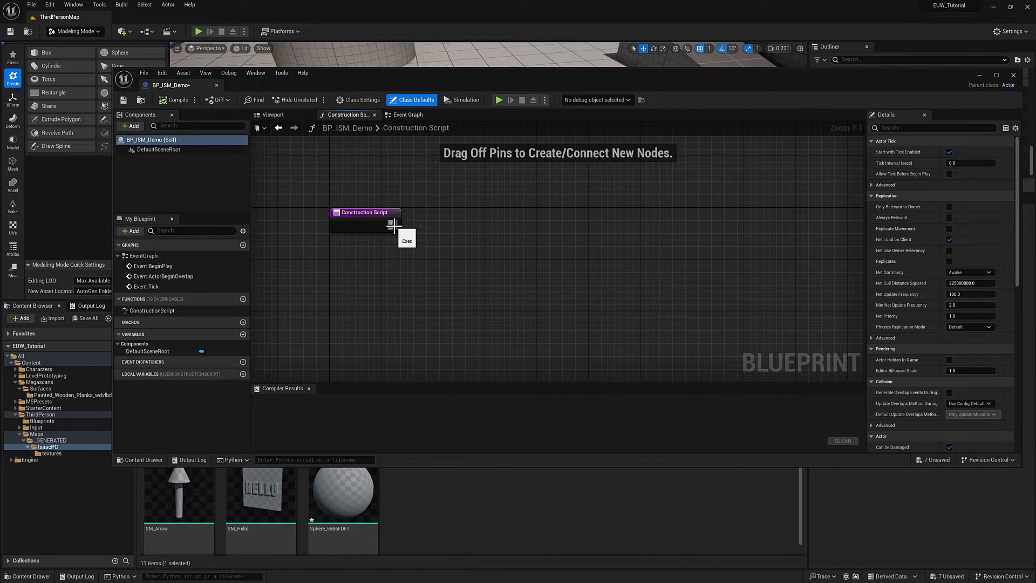
drag(393, 226, 467, 244)
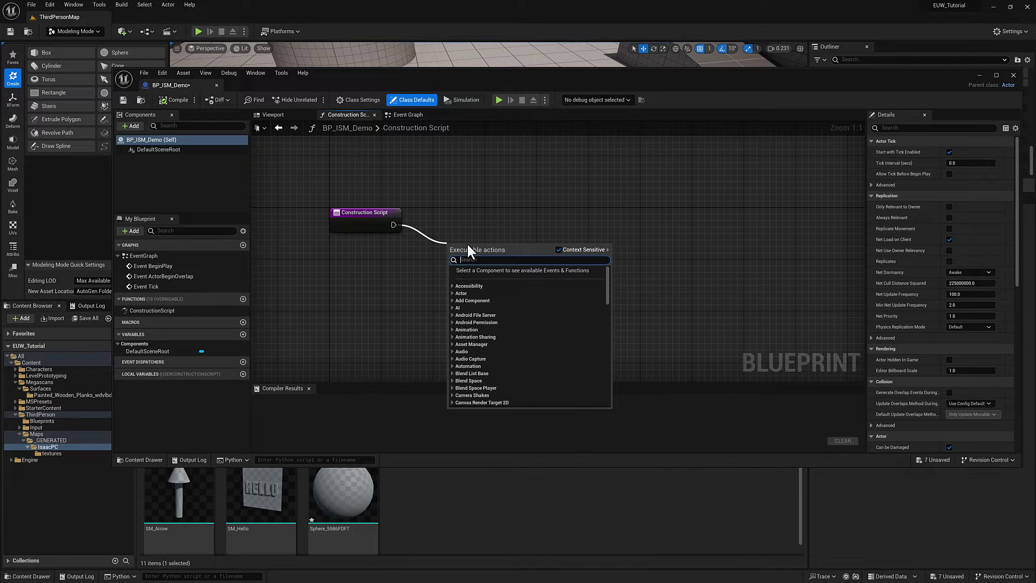
text(add ins)
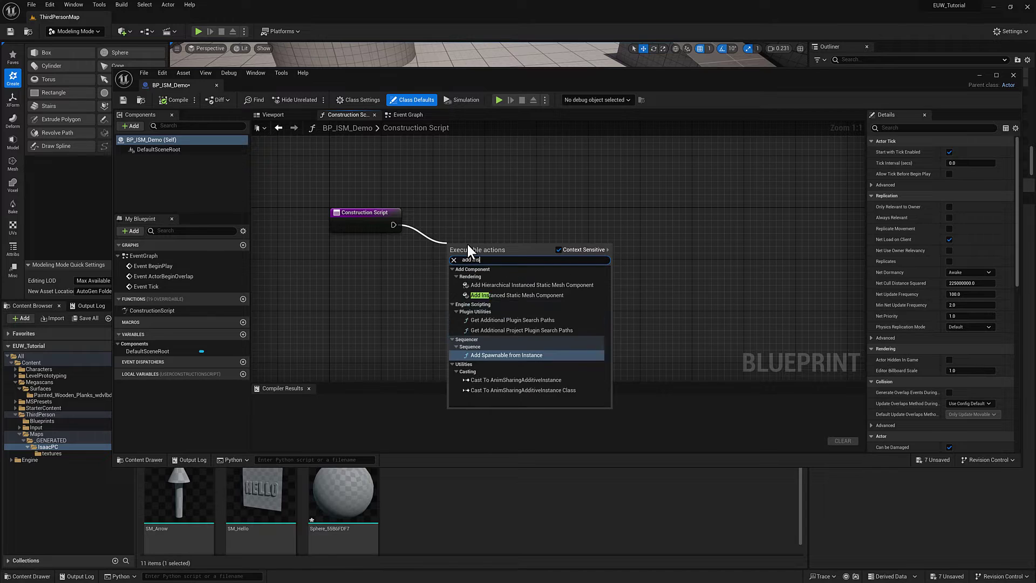
text(tance)
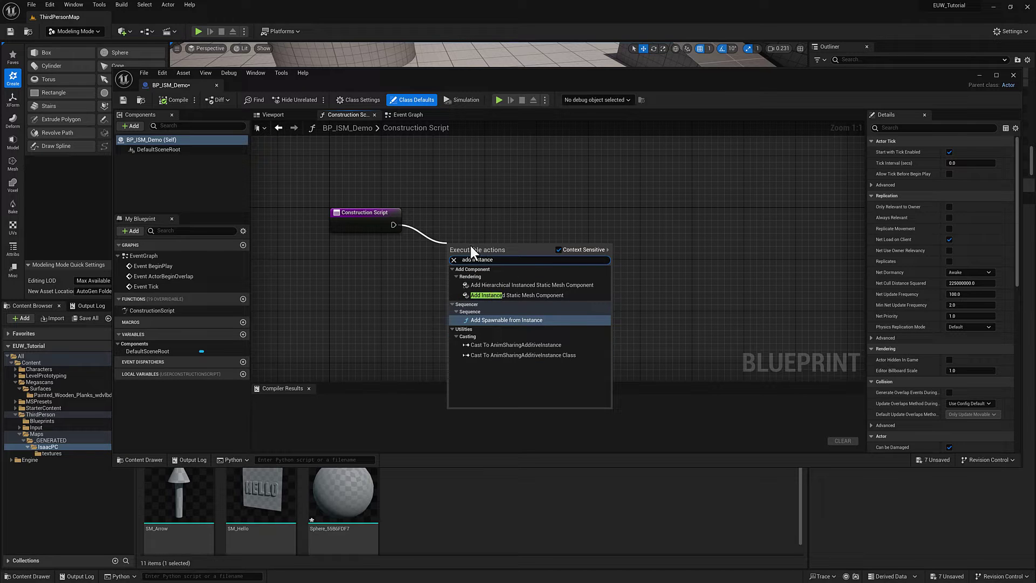
click(516, 295)
drag(469, 247, 470, 202)
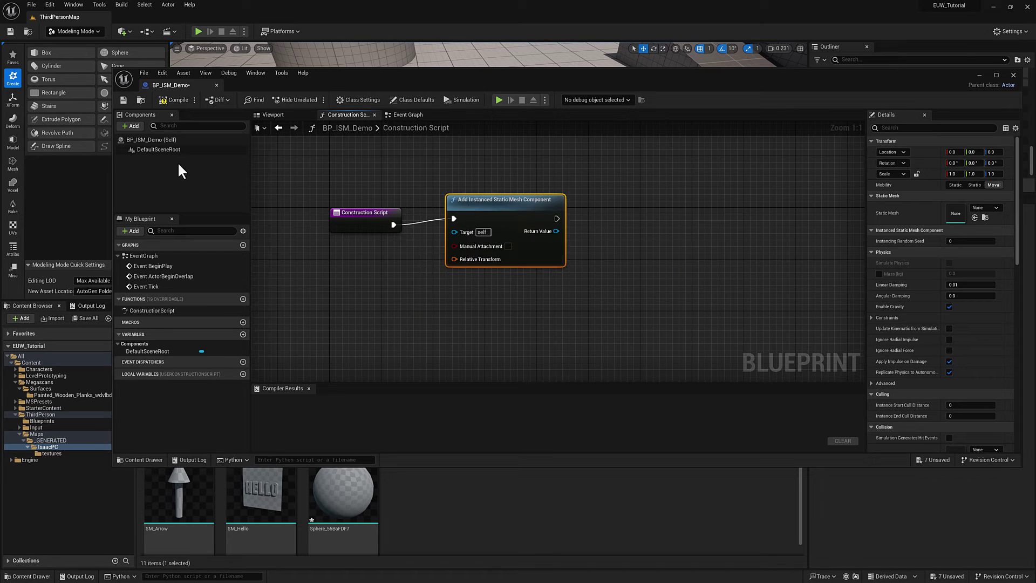
Search the blueprint's available components for "instanc" and dismiss the list without adding one
click(130, 125)
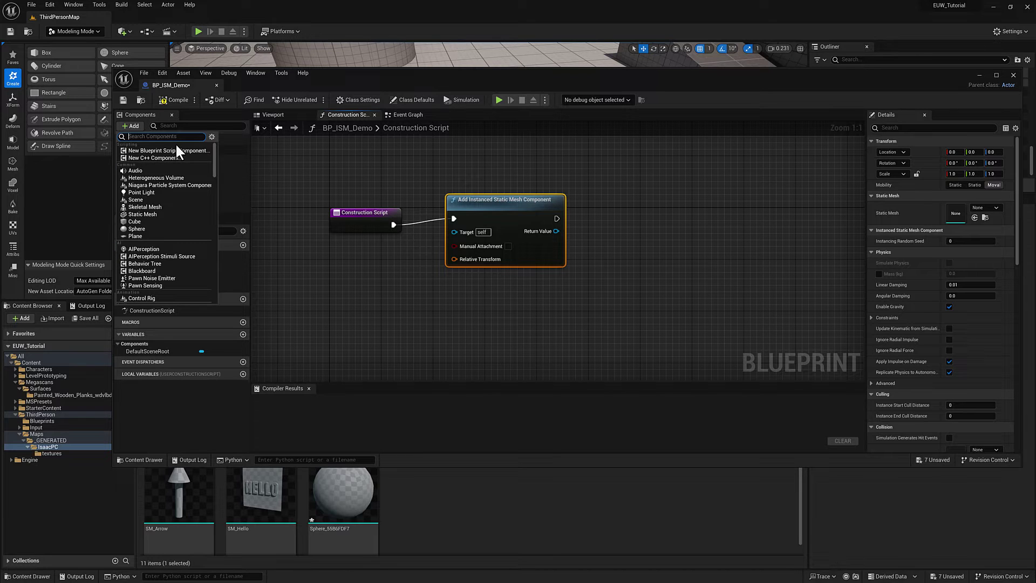
text(instanc)
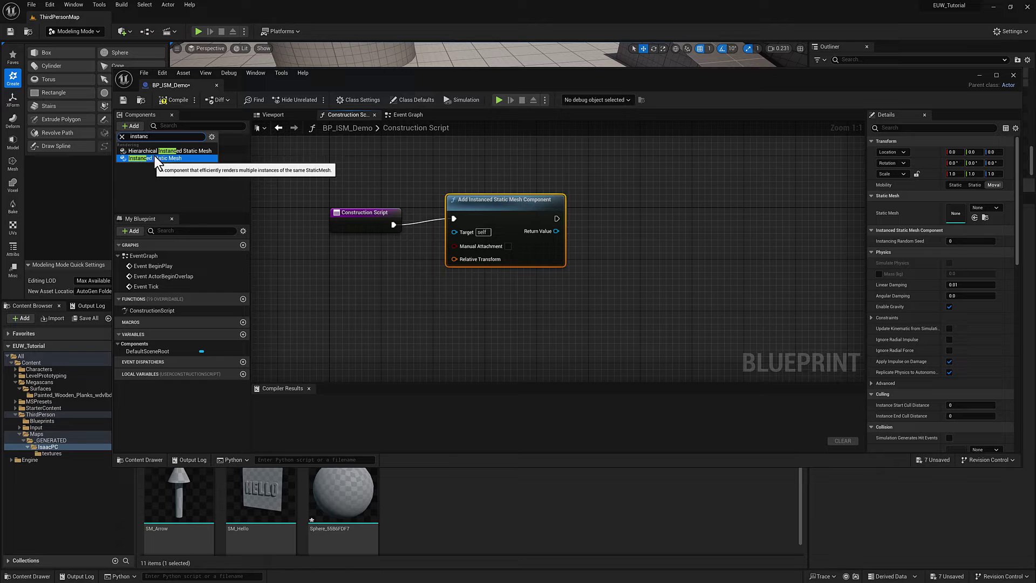
click(389, 264)
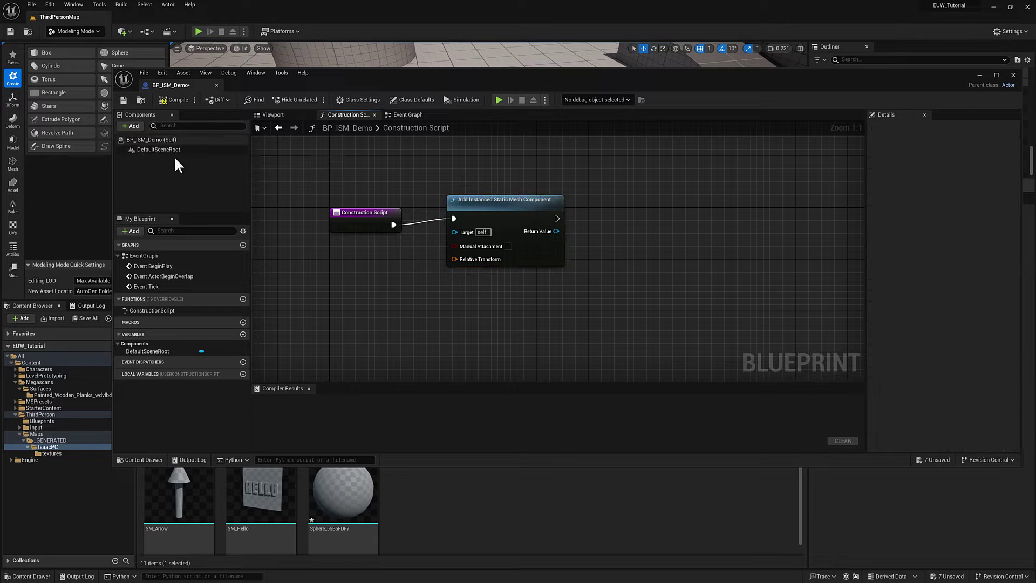
Align the Add Instanced Static Mesh Component node with the Construction Script node and preview the actions offered by its Return Value
drag(503, 204, 503, 205)
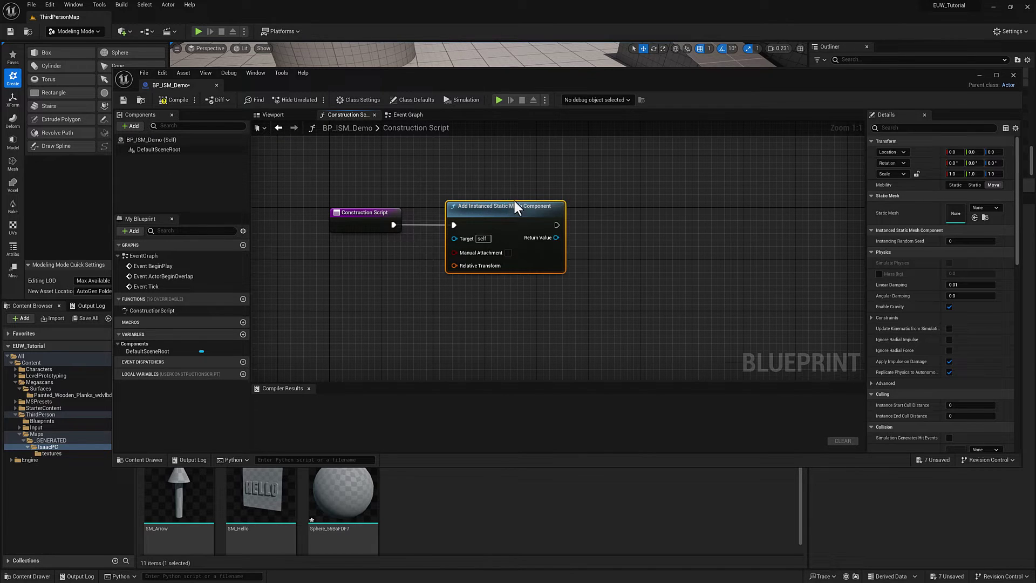
right_drag(613, 277, 515, 231)
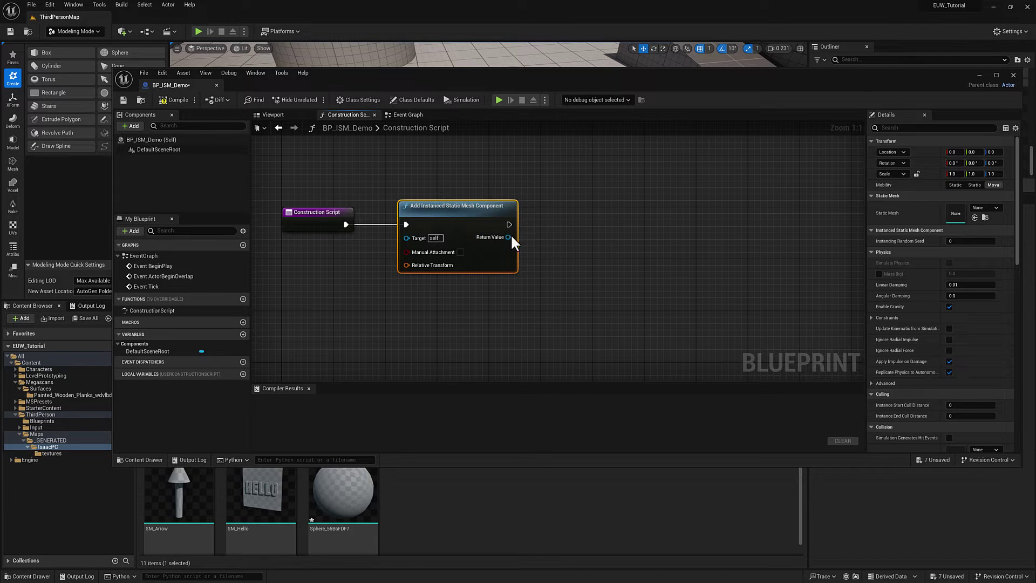
drag(508, 237, 582, 283)
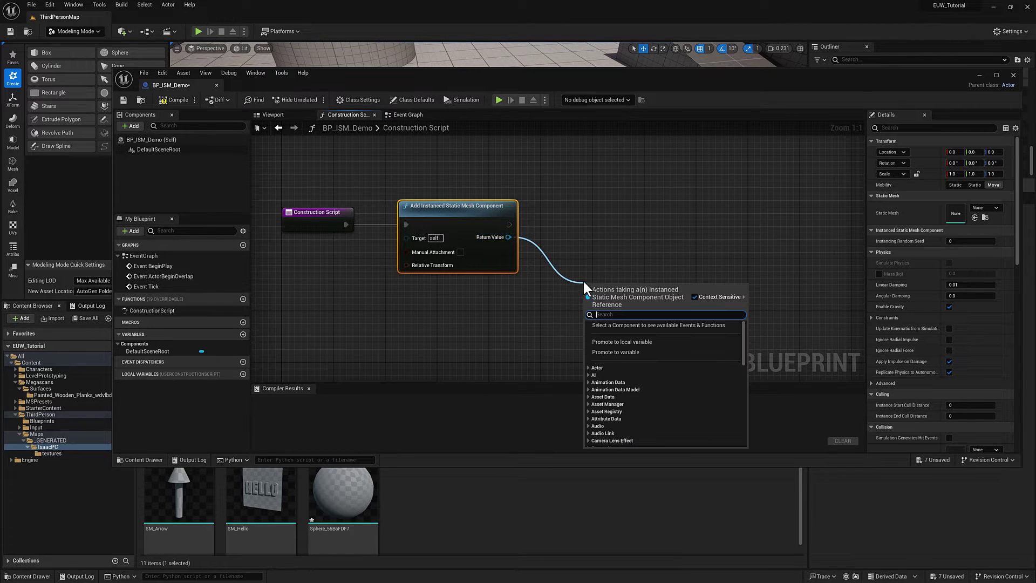
click(536, 306)
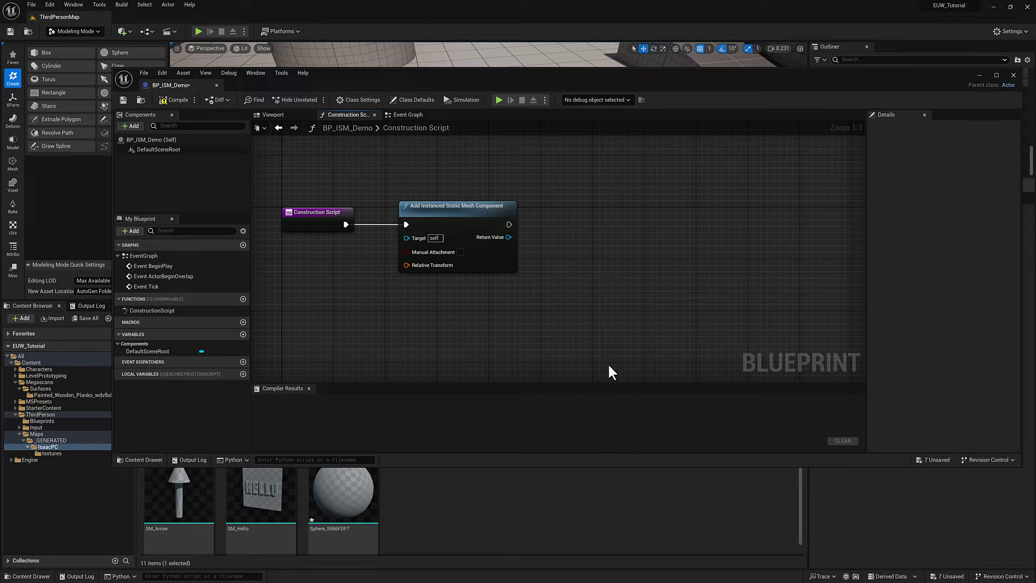
Compile the BP_ISM_Demo blueprint and move its editor window away from the level editor
right_drag(373, 158, 484, 171)
click(177, 103)
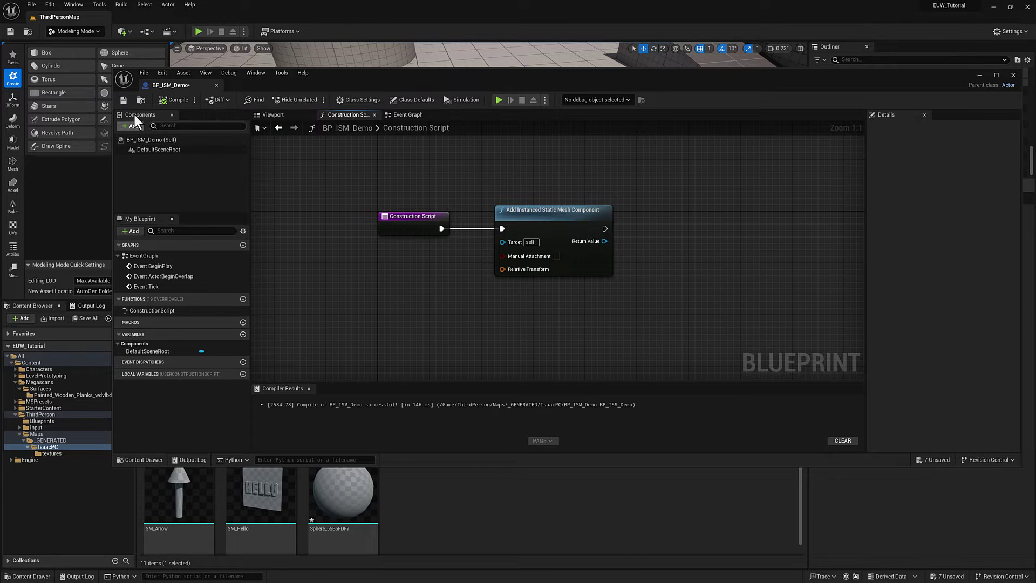
drag(337, 76, 1035, 135)
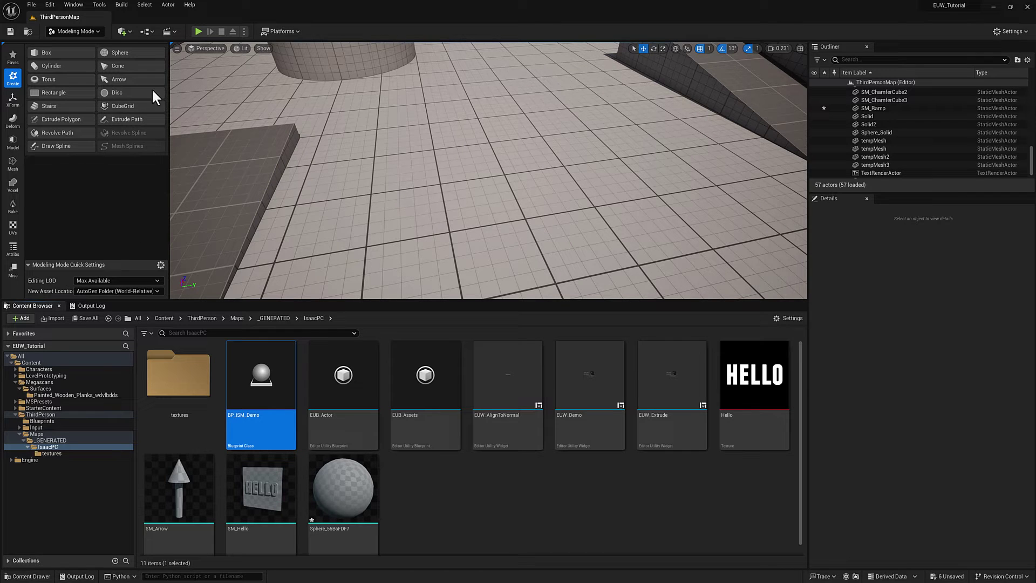
Create a 100 × 100 × 100 box static mesh on the open floor of the level
click(57, 50)
click(485, 185)
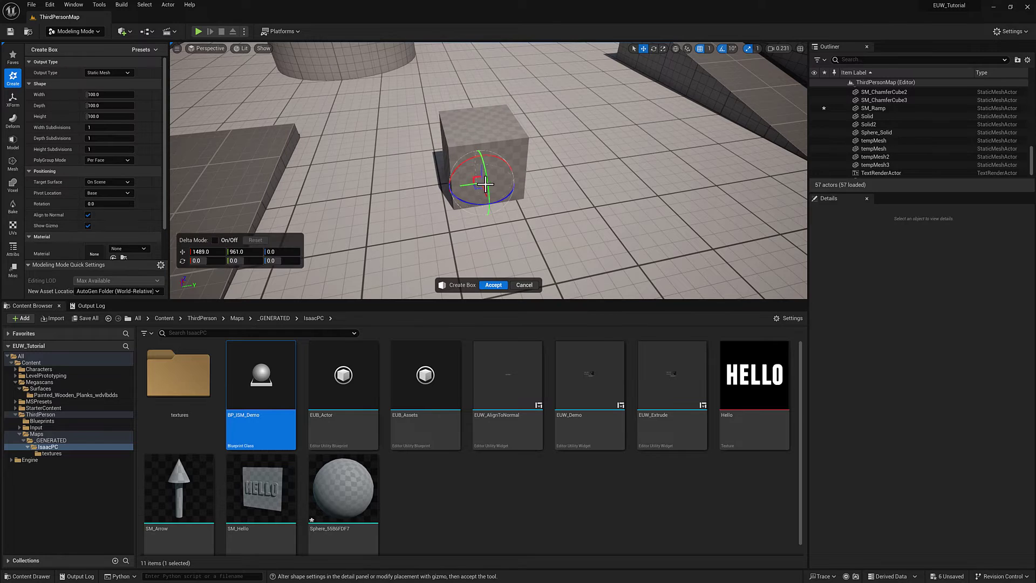
click(494, 286)
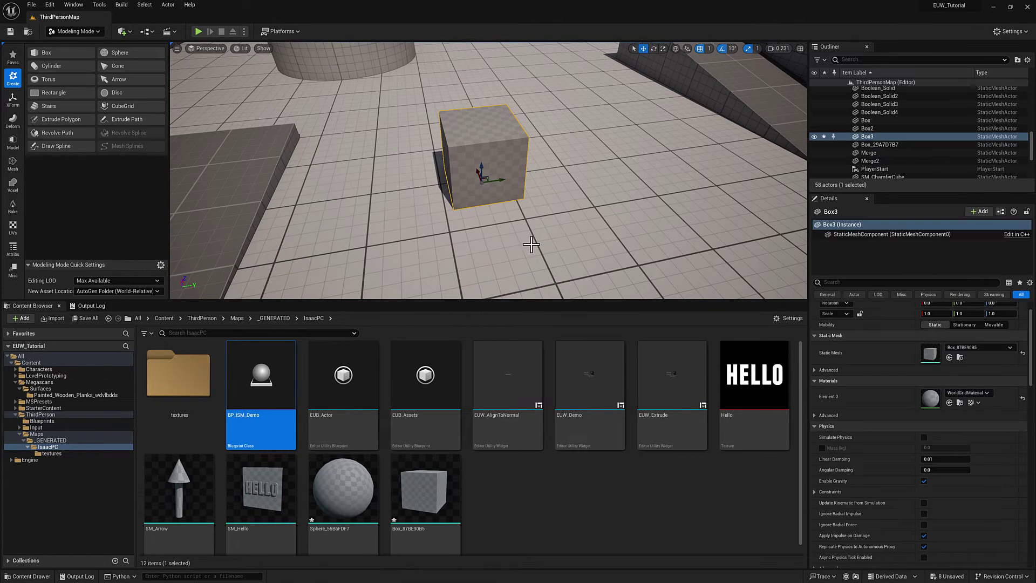
Scale the new box to 6.0 along Y and flatten it to 0.0 along X
key(e)
key(r)
drag(496, 180, 476, 215)
right_drag(476, 214, 668, 147)
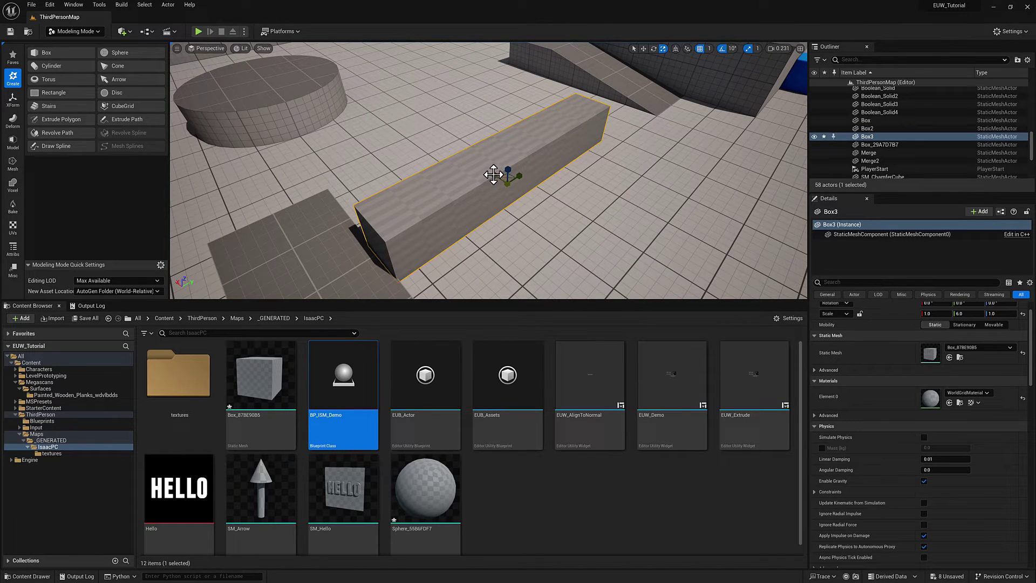
drag(493, 174, 483, 180)
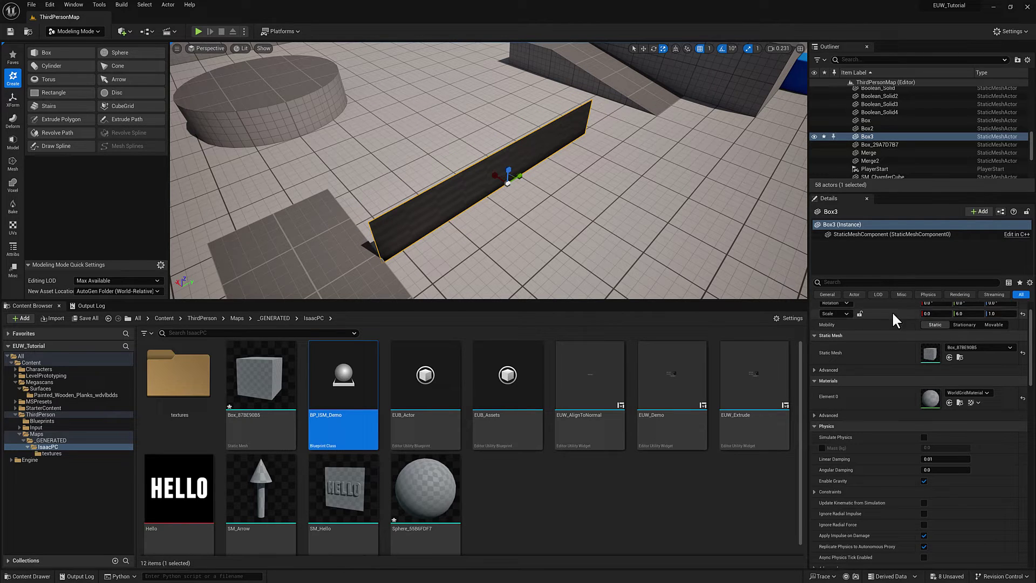
Set the box's X scale to 0.1 and shift the box across the floor away from the ramp block
click(930, 313)
text(0.1)
key(Return)
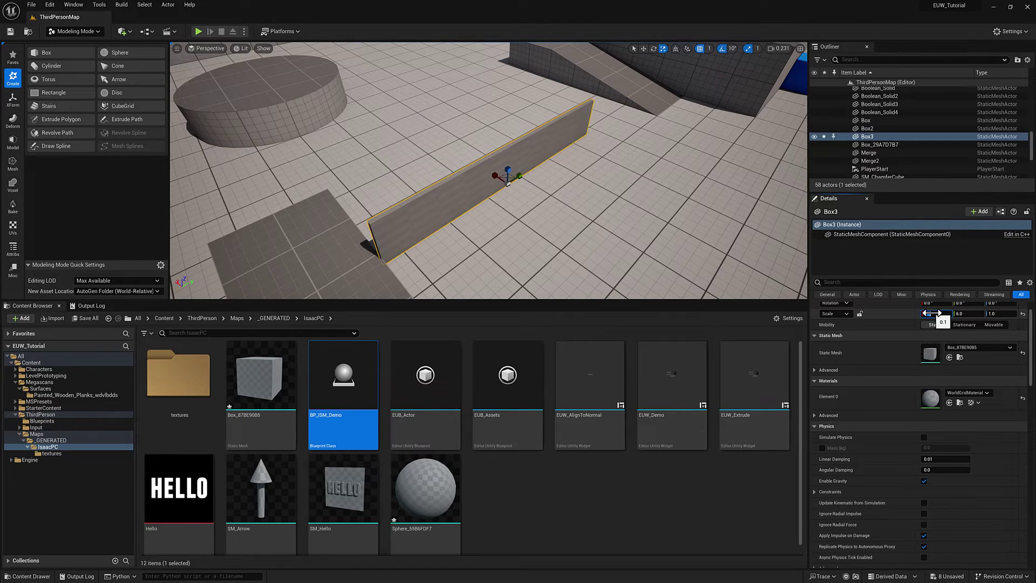
right_click(527, 183)
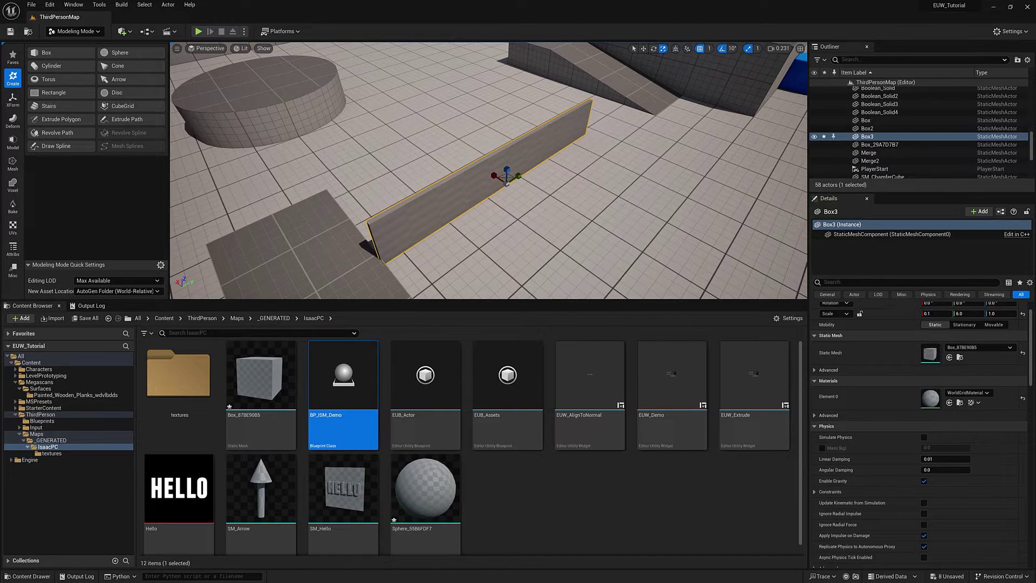
click(486, 167)
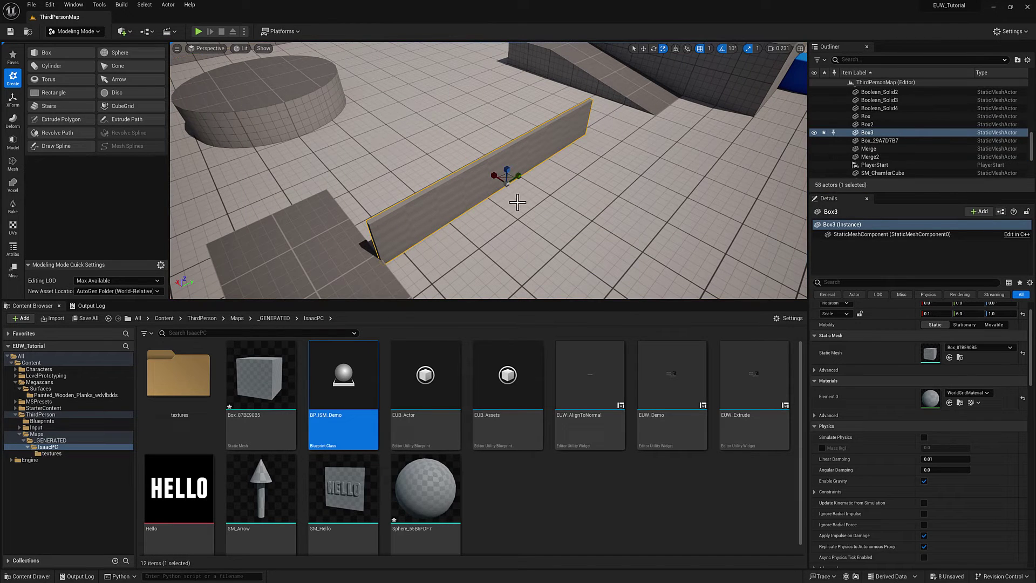
key(w)
drag(505, 174, 537, 156)
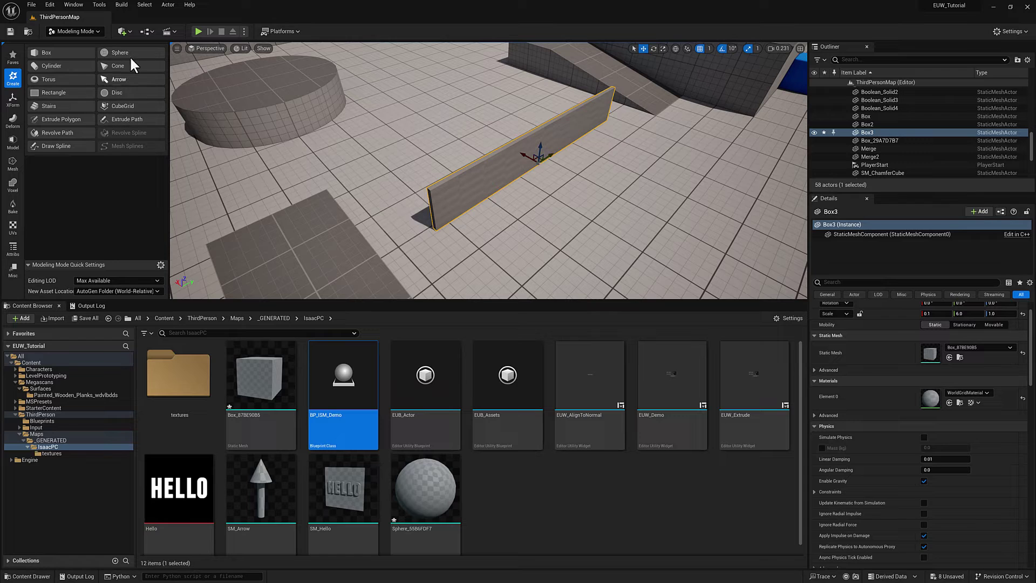
Bake the plank box's scale into its mesh with Bake Transform and accept the result
click(13, 99)
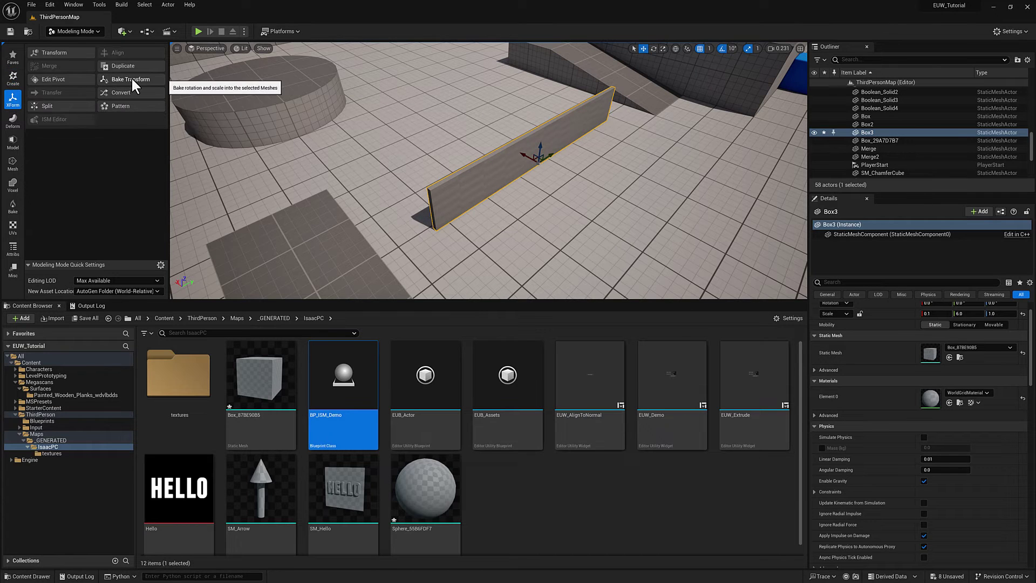
click(131, 79)
click(497, 287)
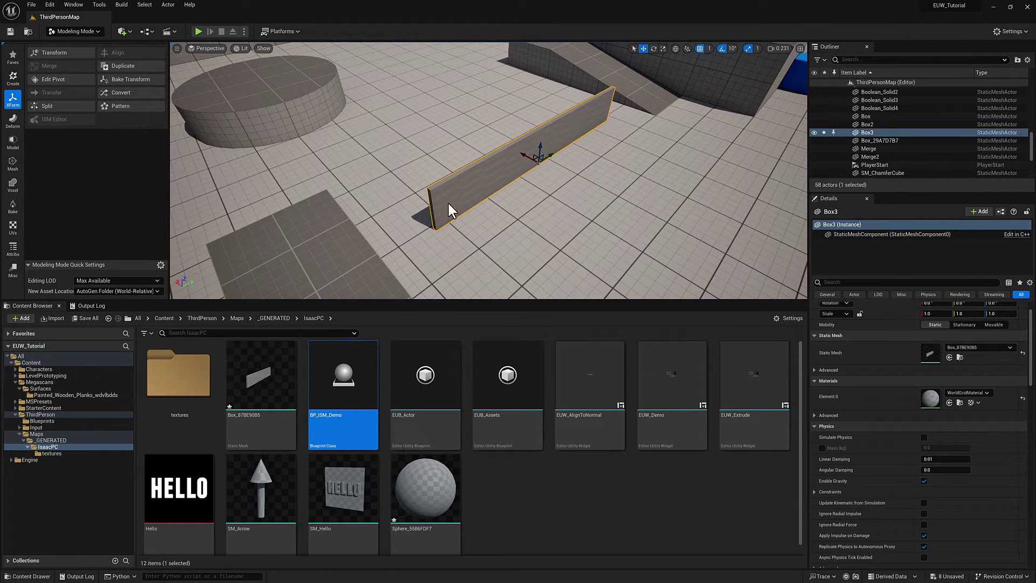
Save the new box mesh asset and rename it SM_Board
right_click(266, 434)
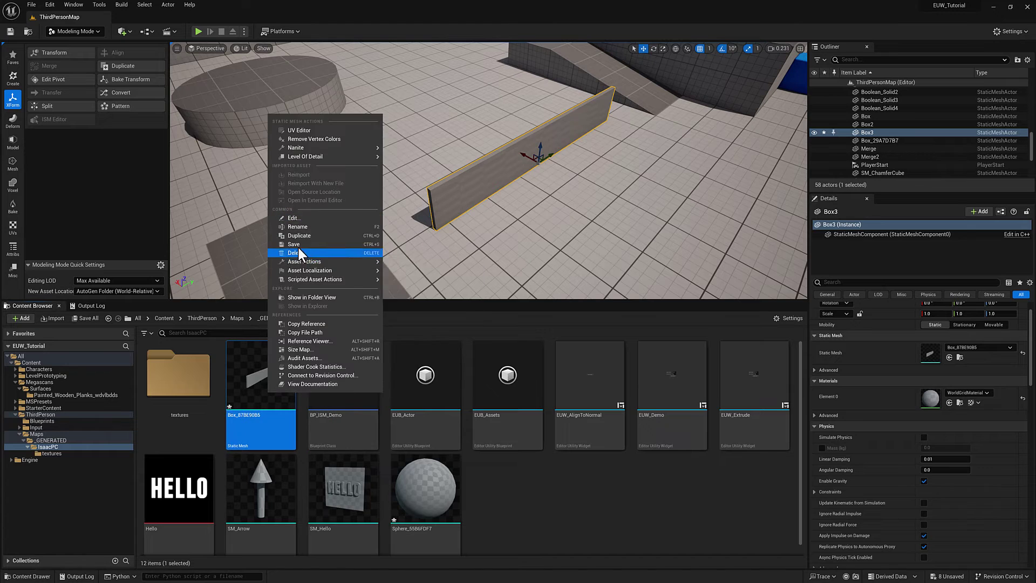
click(298, 244)
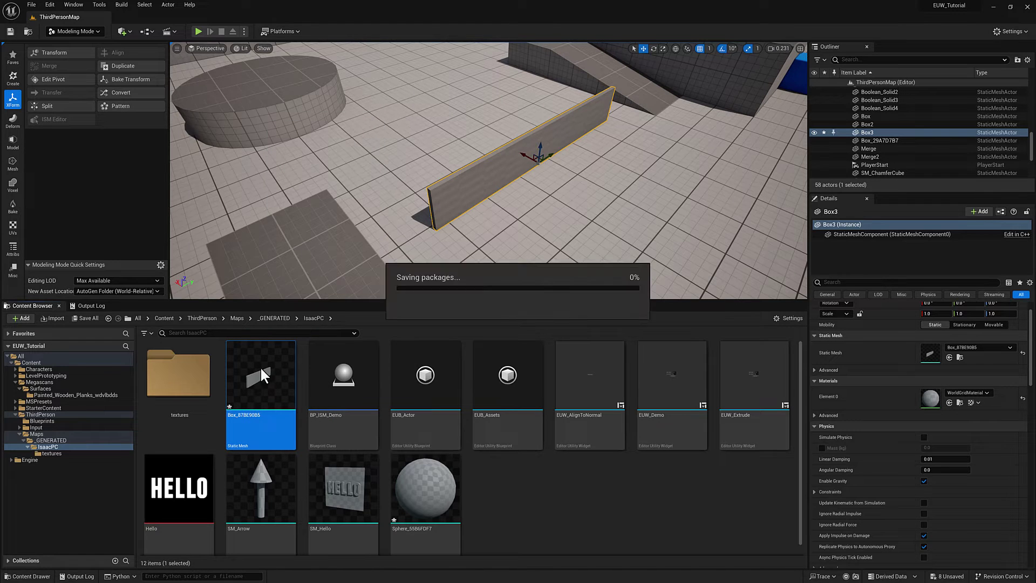
click(247, 416)
text(SM_Board)
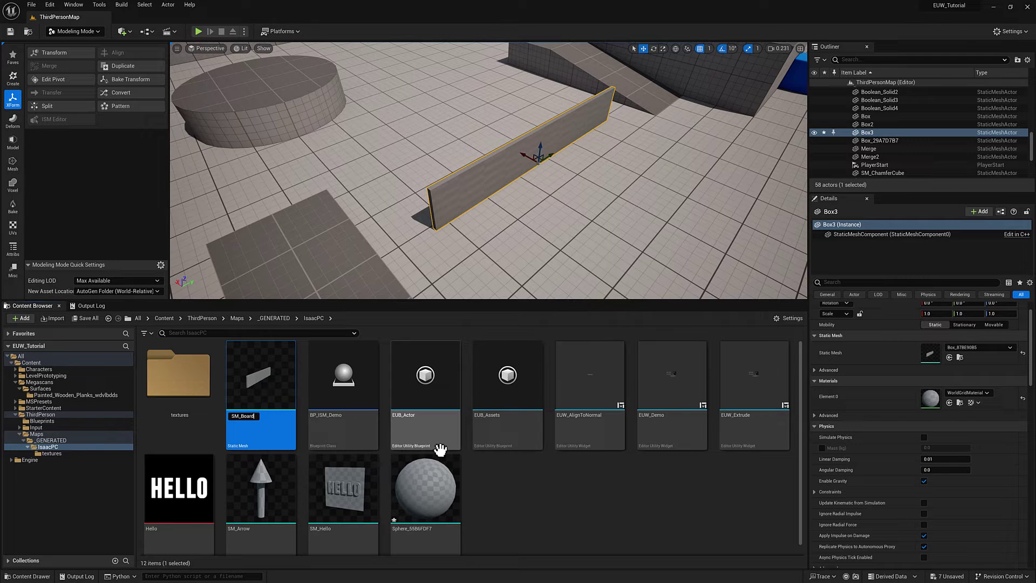
key(Return)
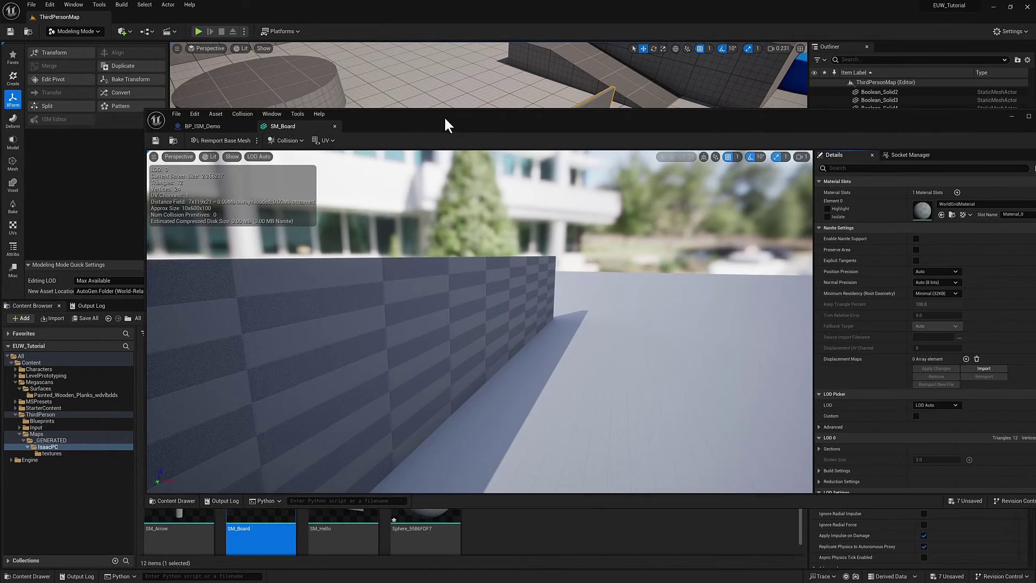
Open SM_Board in the static mesh editor, enable Nanite support and apply the changes
drag(445, 116, 426, 87)
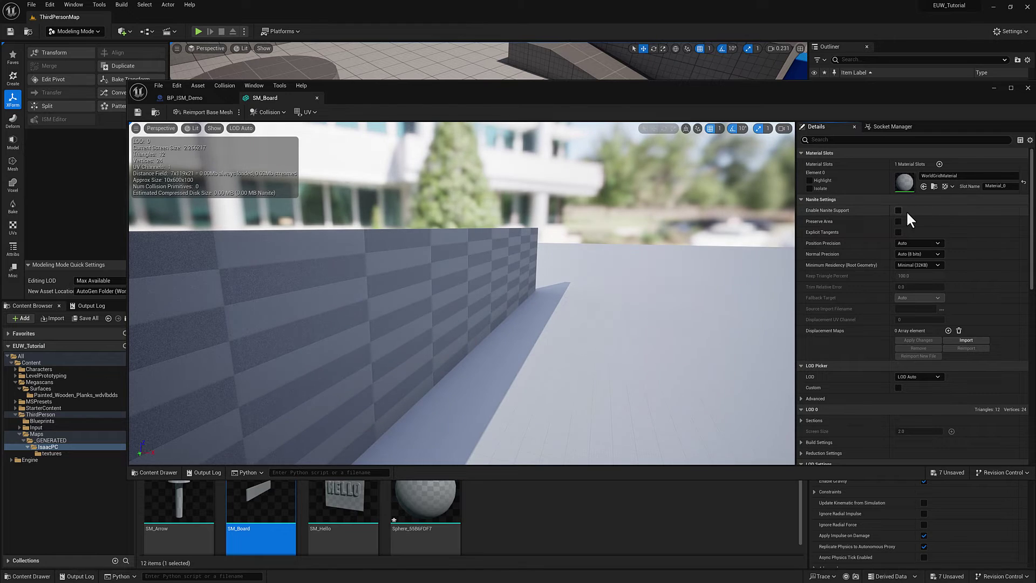
click(899, 210)
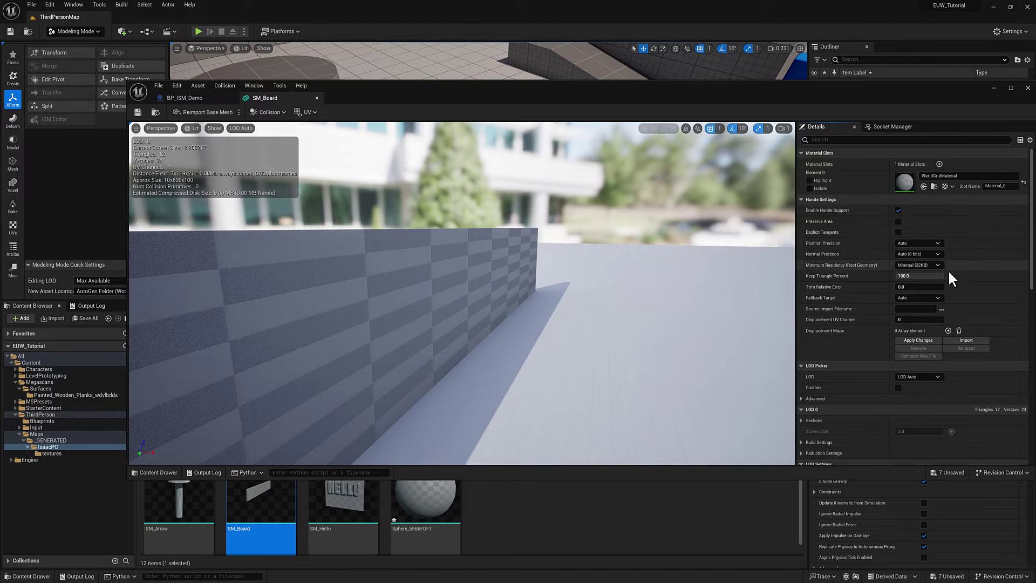
click(917, 340)
Assign MI_Painted_Wooden_Planks_wdvlbdds_4K from the Megascans surfaces to SM_Board's material slot and save the mesh
drag(360, 87, 372, 42)
click(60, 395)
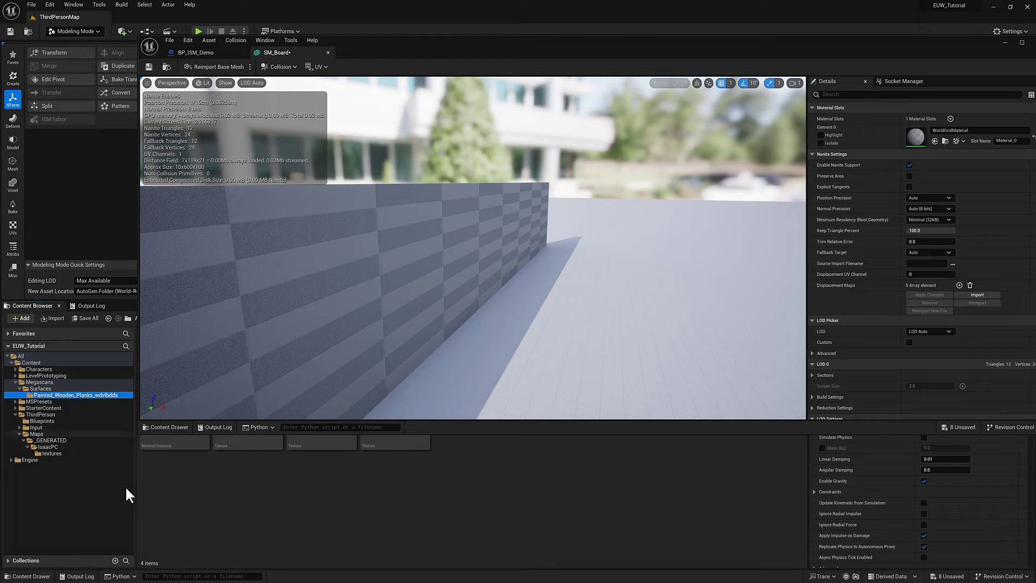
drag(377, 50, 179, 412)
drag(172, 360, 707, 495)
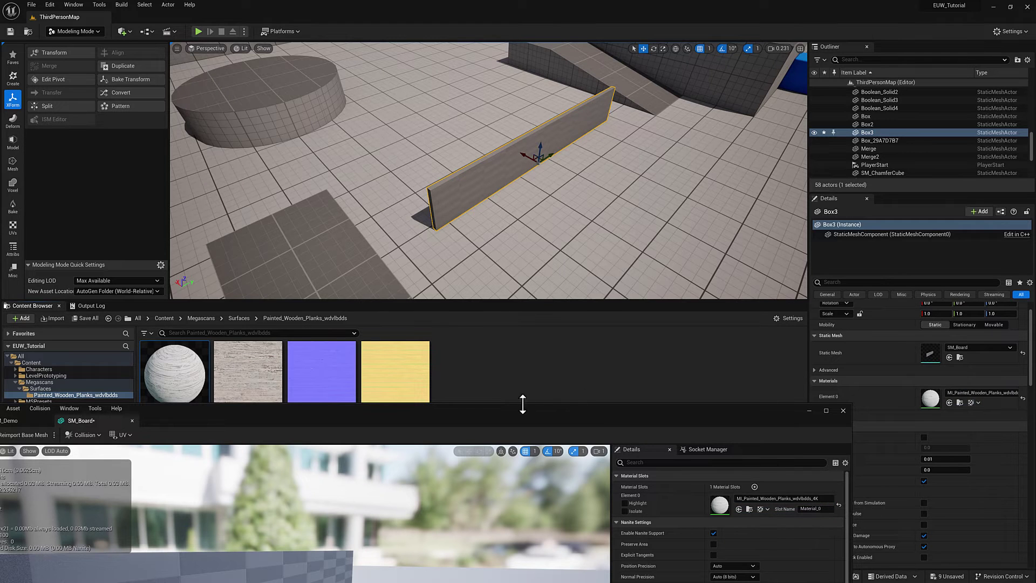
drag(509, 414, 698, 72)
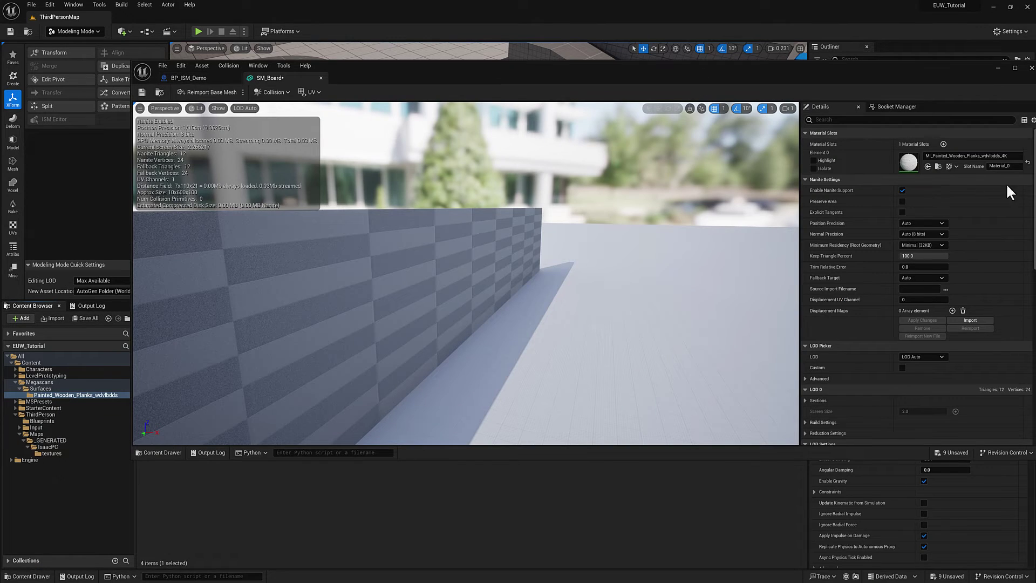
click(142, 92)
Examine how the painted wood texture maps onto the board in the mesh preview
drag(548, 254, 593, 280)
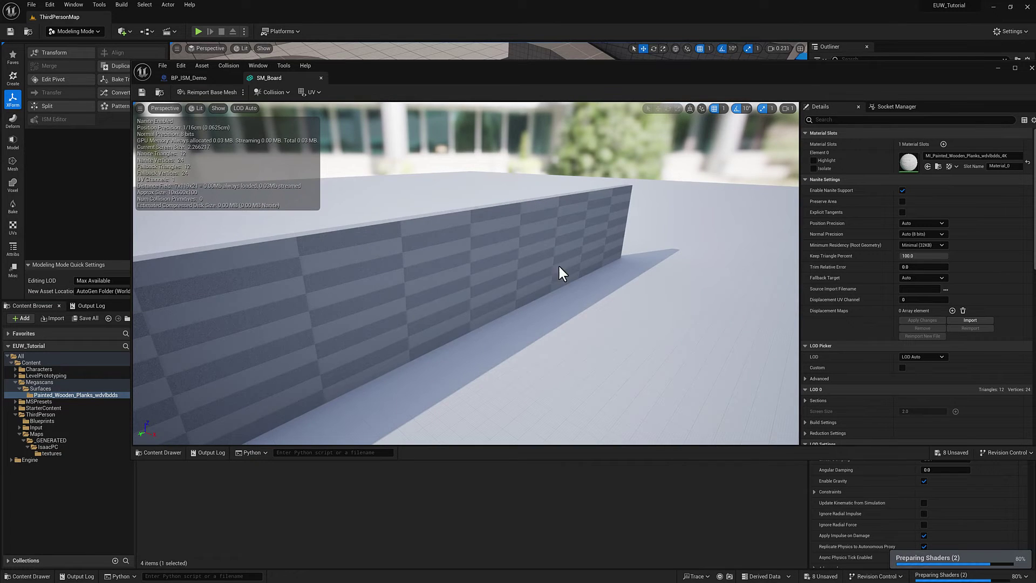
drag(518, 317, 520, 351)
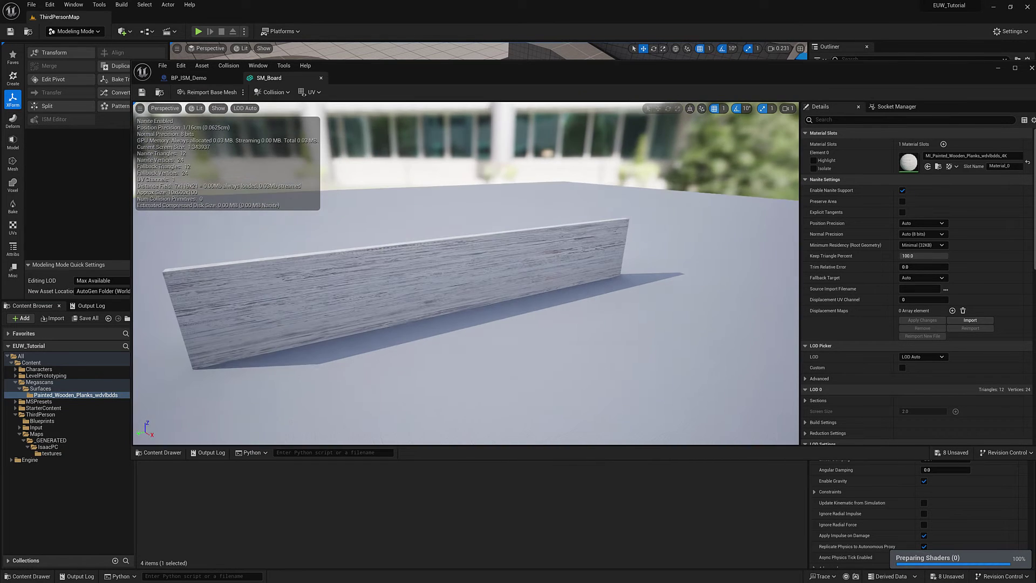
drag(485, 287, 443, 287)
right_drag(412, 293, 340, 278)
mouse_move(400, 248)
right_down()
mouse_move(378, 248)
mouse_move(400, 247)
right_up()
right_drag(497, 266, 526, 266)
right_drag(343, 234, 335, 235)
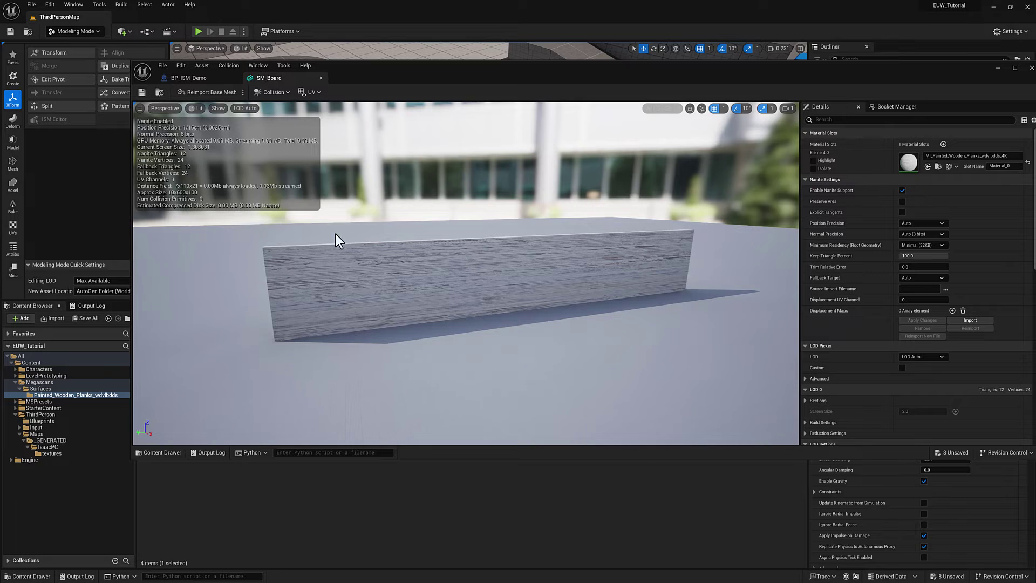
Locate SM_Board among the project assets, start Project UVs on the board in the level and set the projection type to Box
drag(393, 77, 1035, 75)
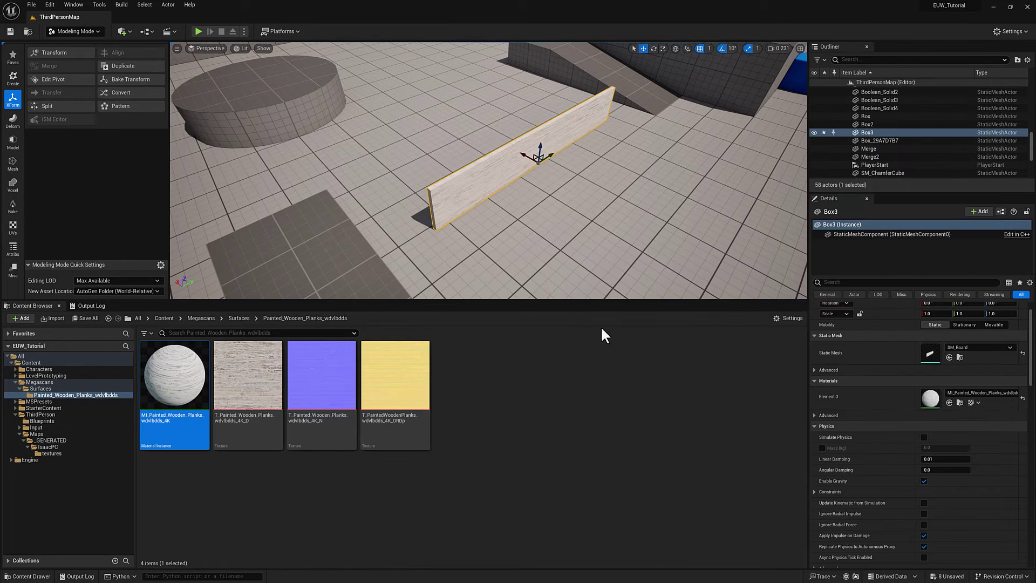
click(959, 357)
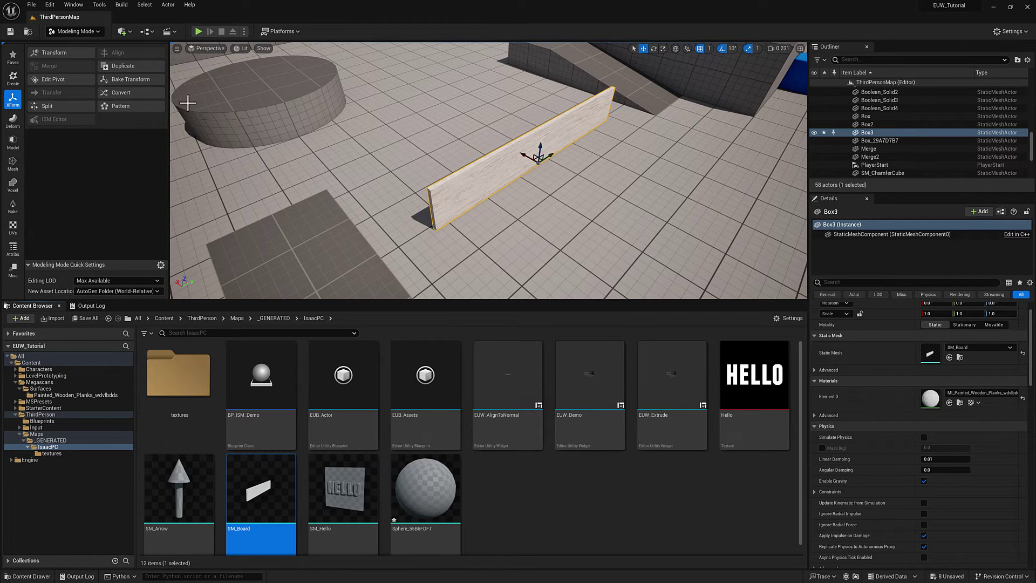
click(13, 227)
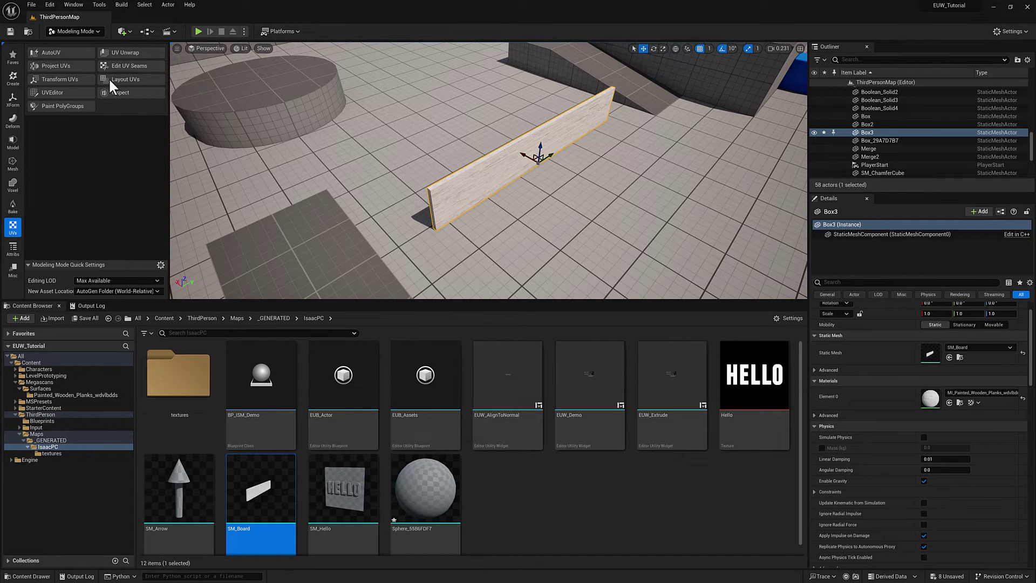
click(64, 67)
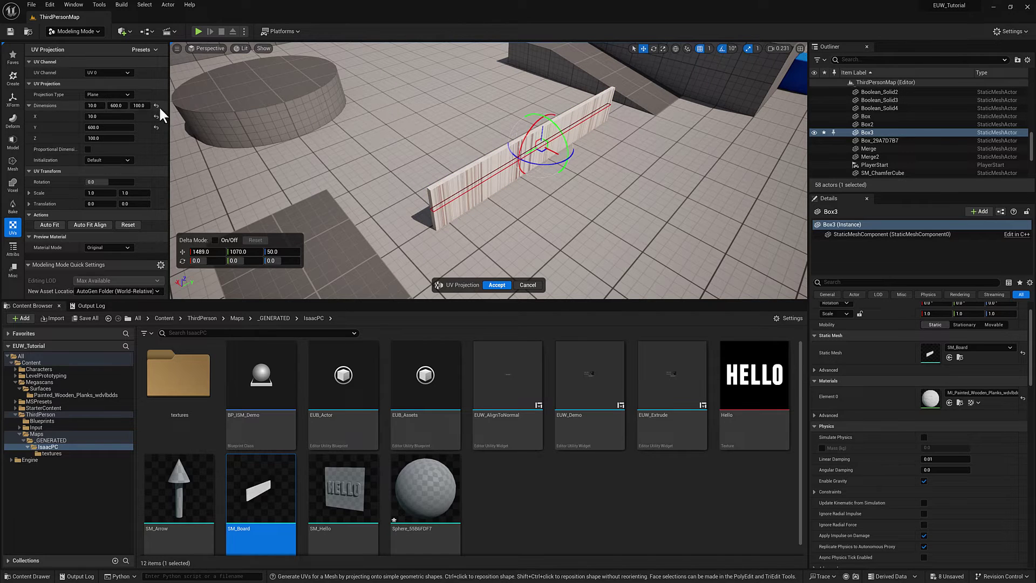
click(115, 94)
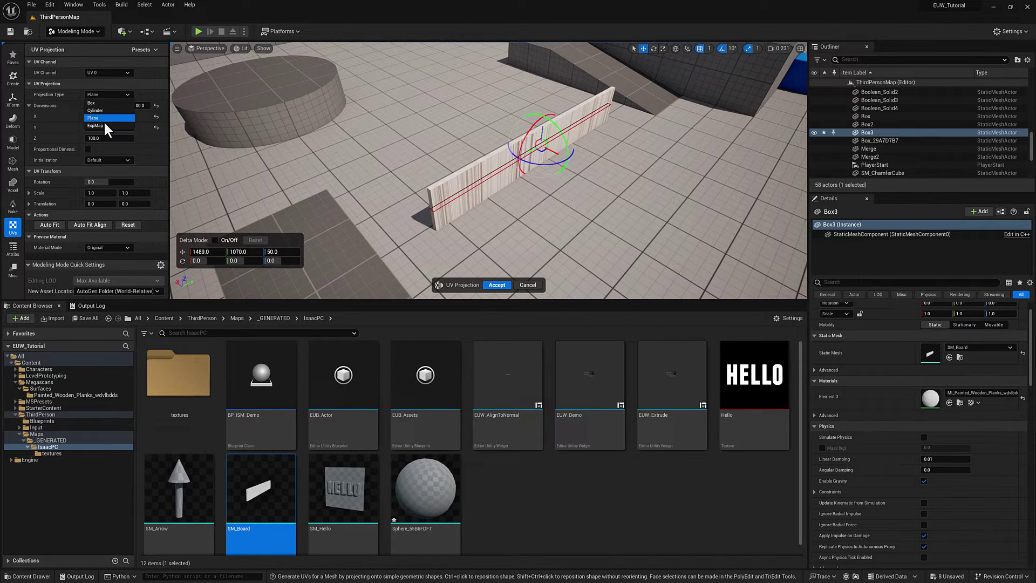
click(95, 102)
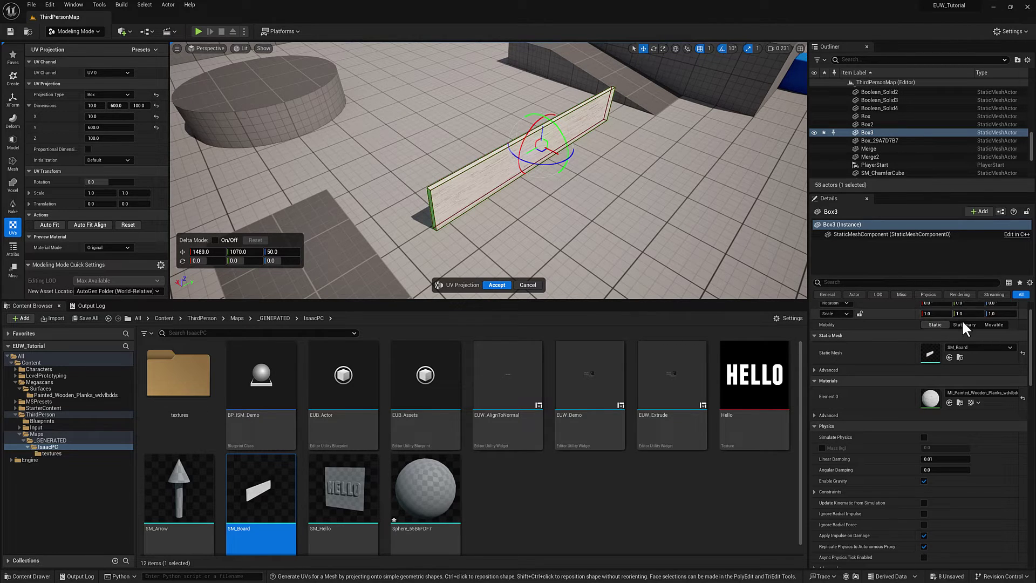
Set the UV projection dimensions to 600 × 600 × 600 and accept the projection
click(93, 105)
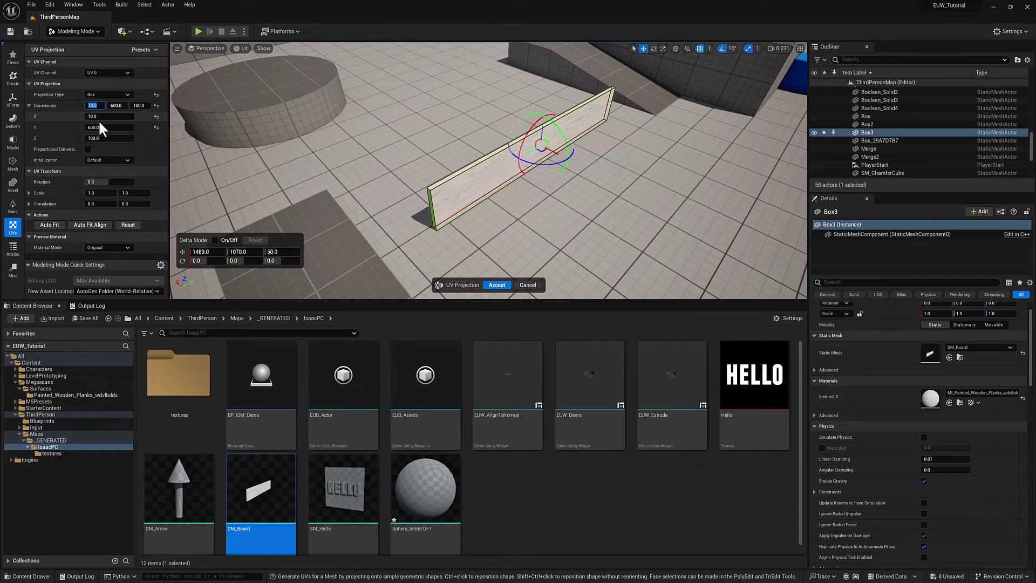
text(600)
click(140, 105)
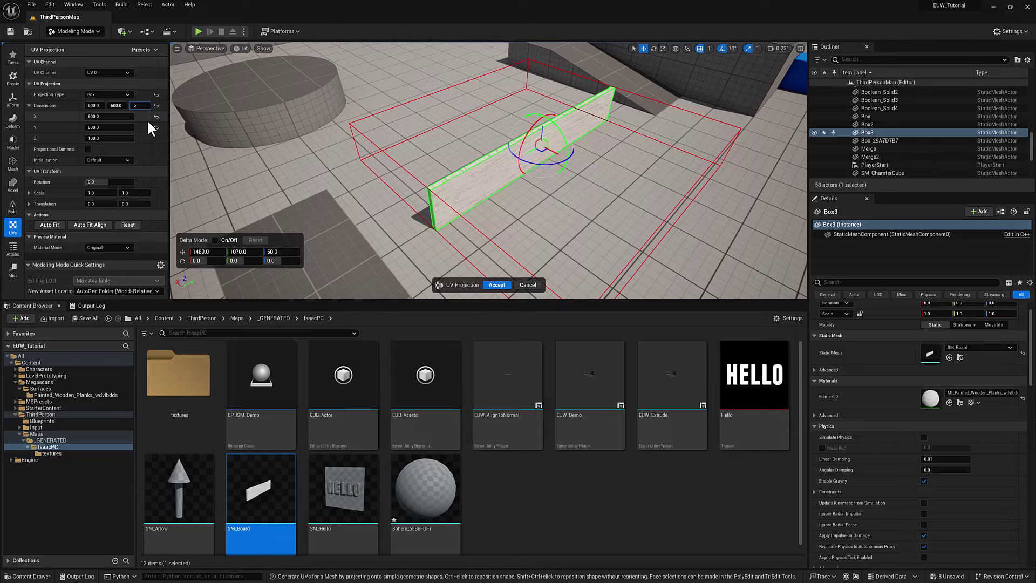
key(Return)
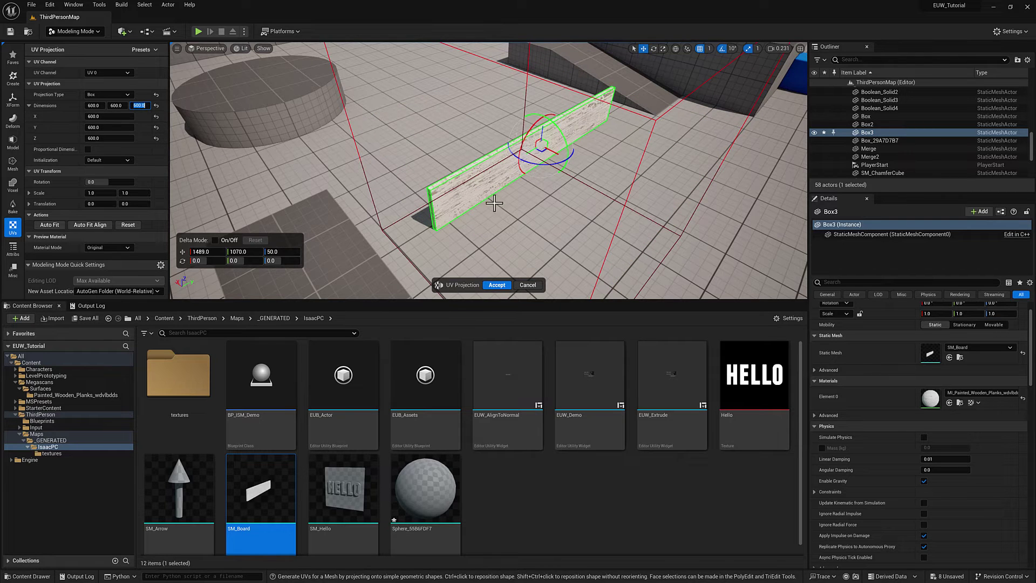
key(Return)
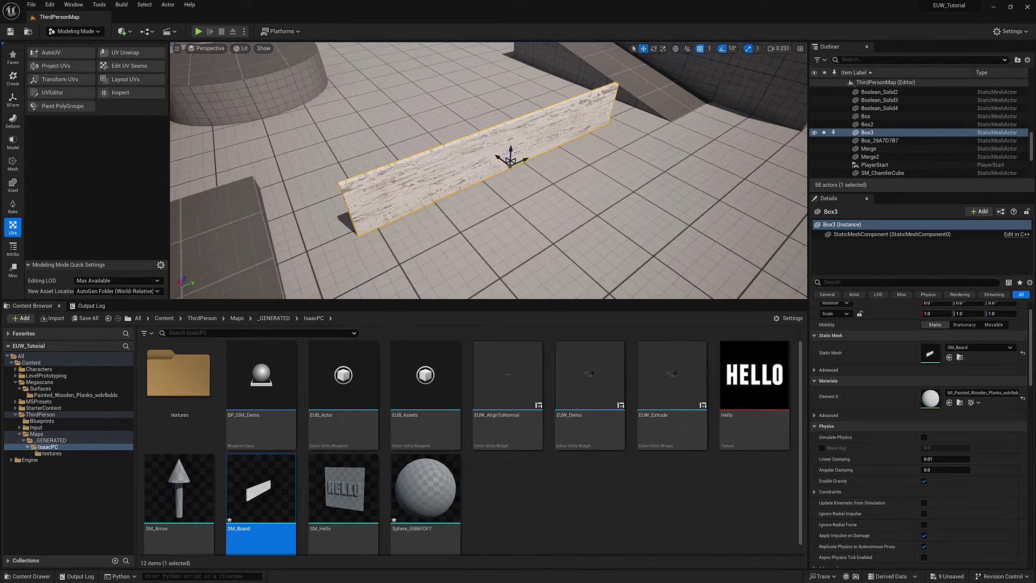
Check the reprojected board up close in the level, then open SM_Board in the UV Editor and inspect its overlapping UV faces
right_drag(488, 170, 474, 170)
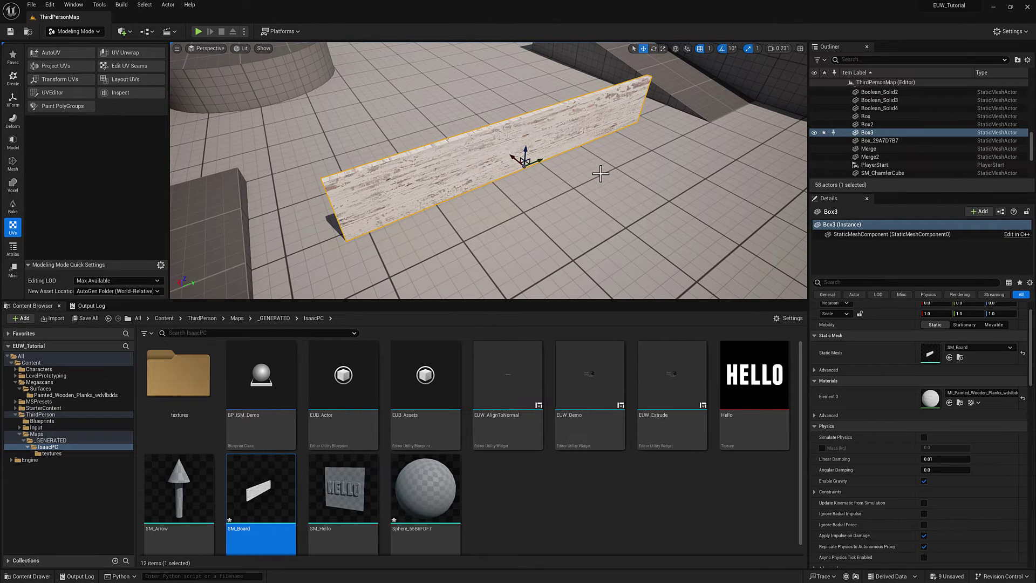
right_drag(601, 173, 486, 155)
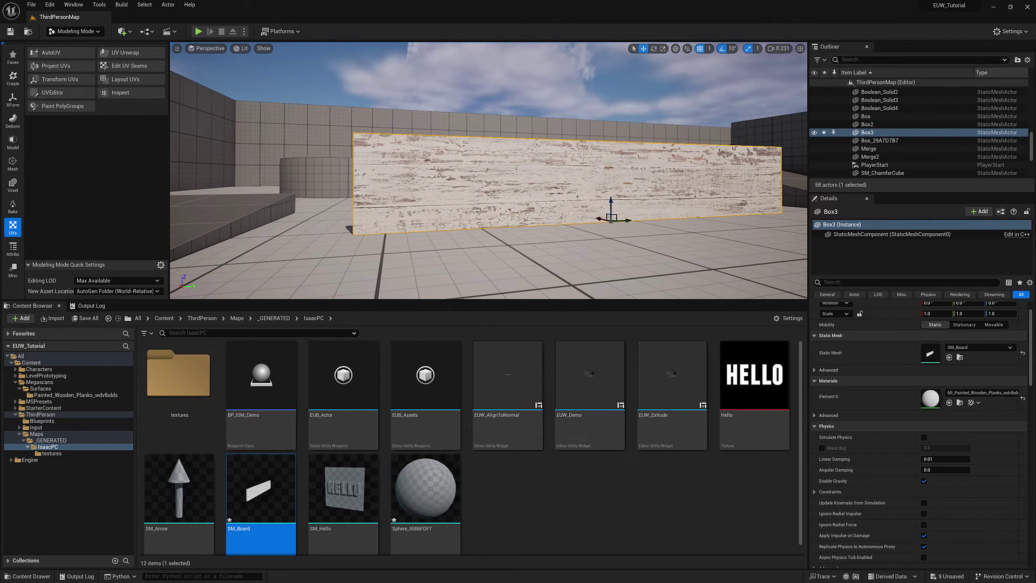
drag(1035, 118, 468, 84)
click(480, 278)
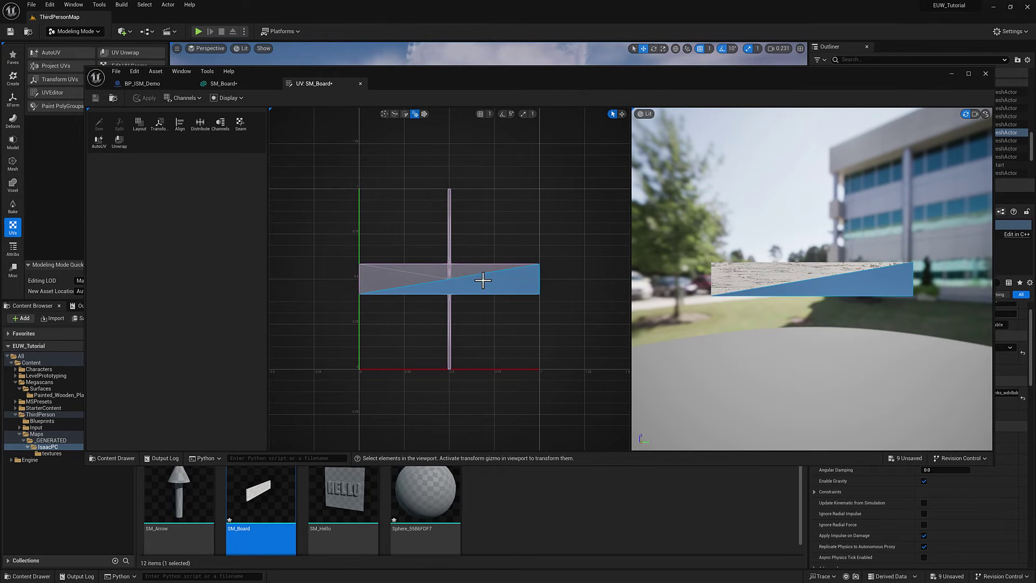
click(572, 288)
click(402, 292)
click(456, 274)
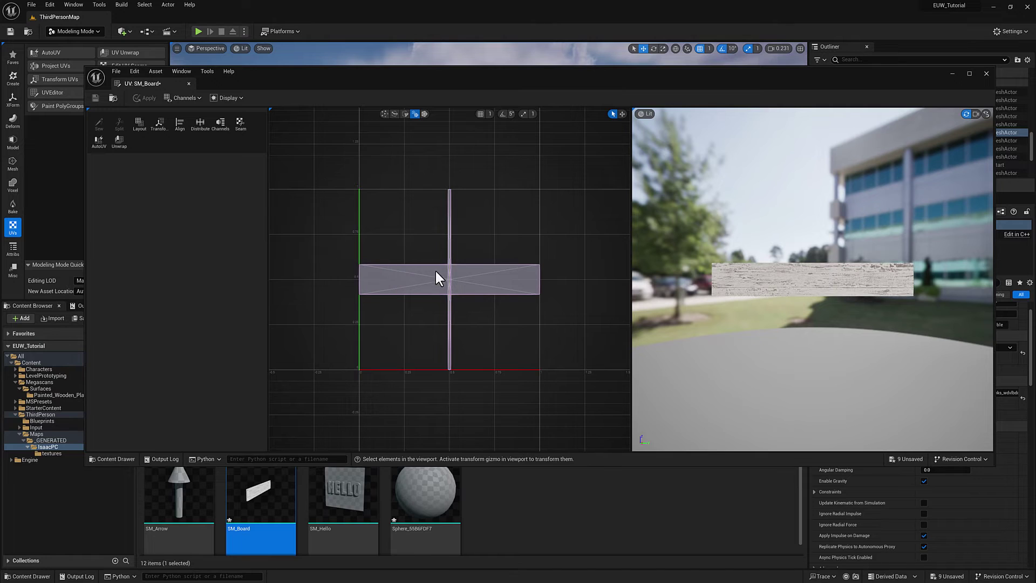
Select the board's wide horizontal UV faces, squash them vertically to under half their height and nudge their vertical position to about 0.496
drag(346, 259, 551, 295)
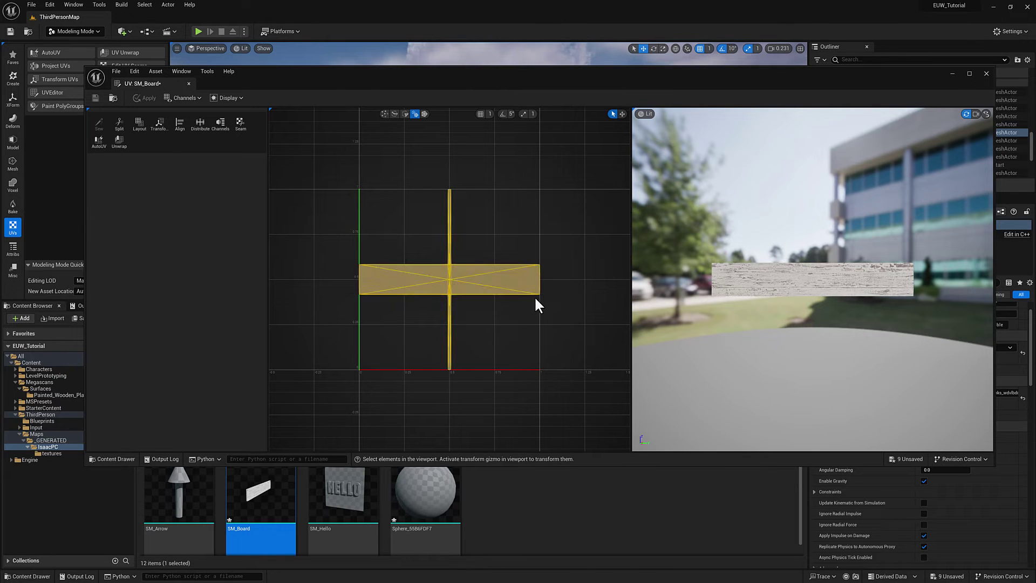
ctrl+click(451, 241)
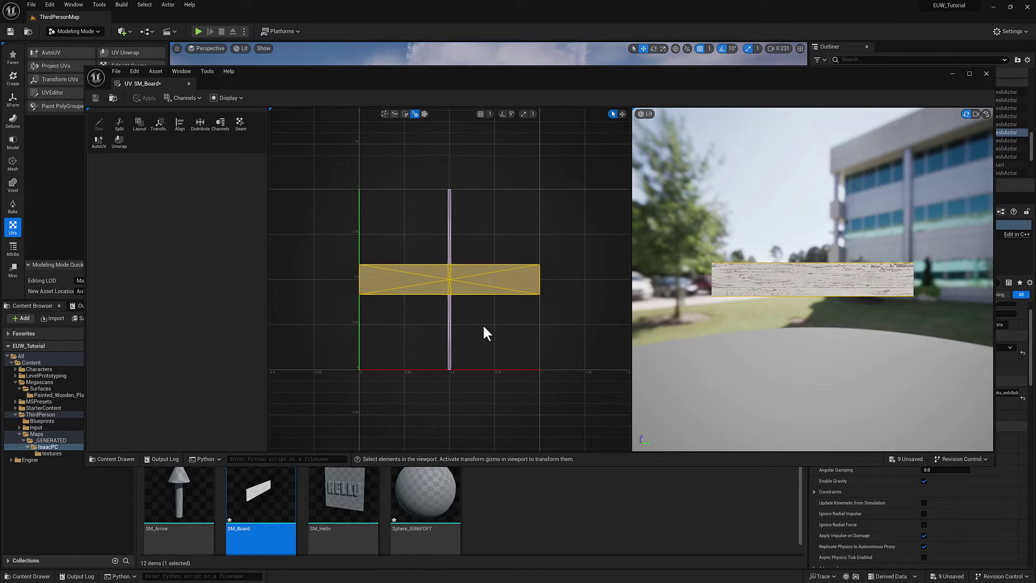
key(w)
scroll(478, 320, up, 2)
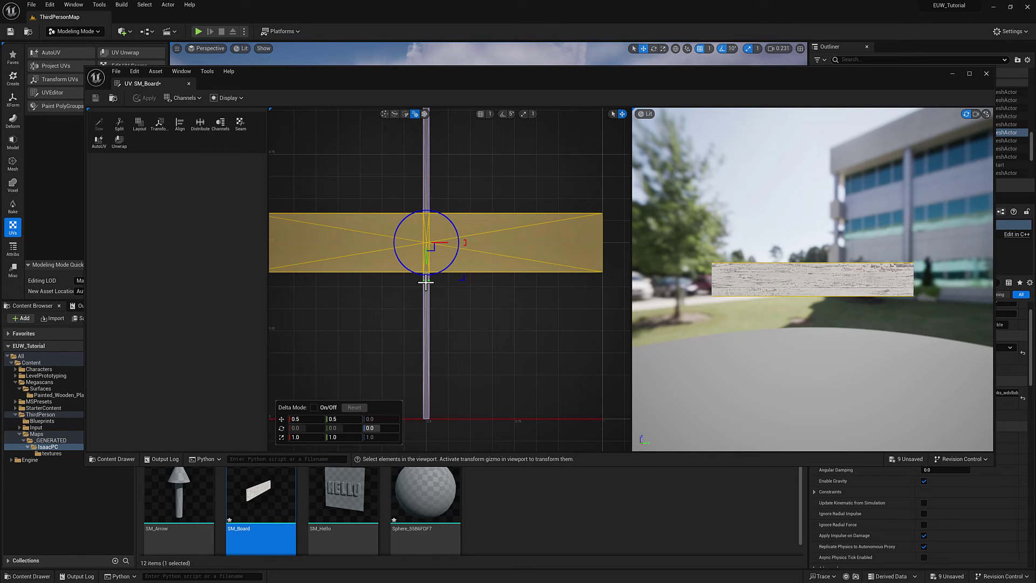
drag(426, 279, 426, 269)
scroll(739, 244, up, 3)
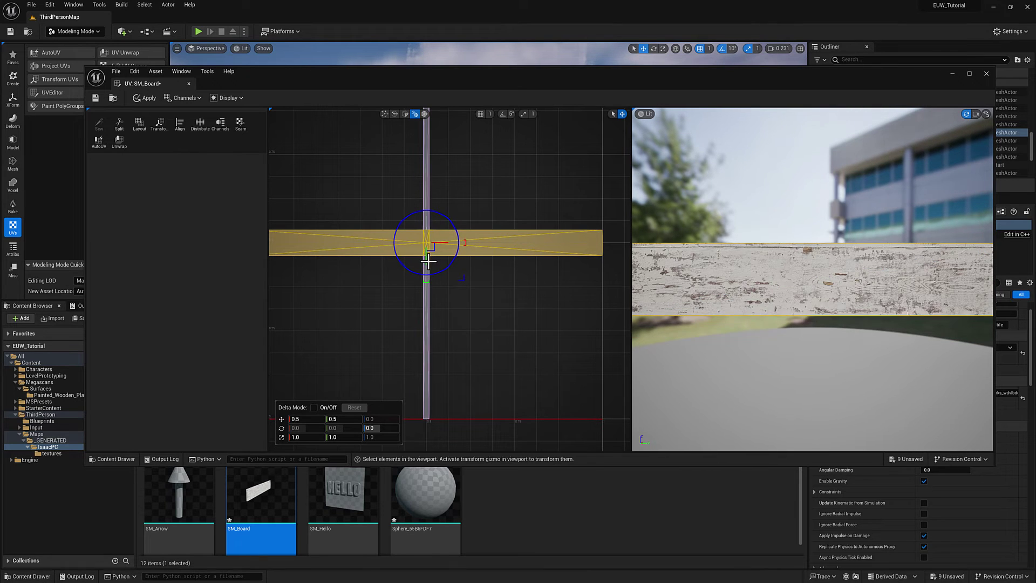
drag(426, 262, 425, 263)
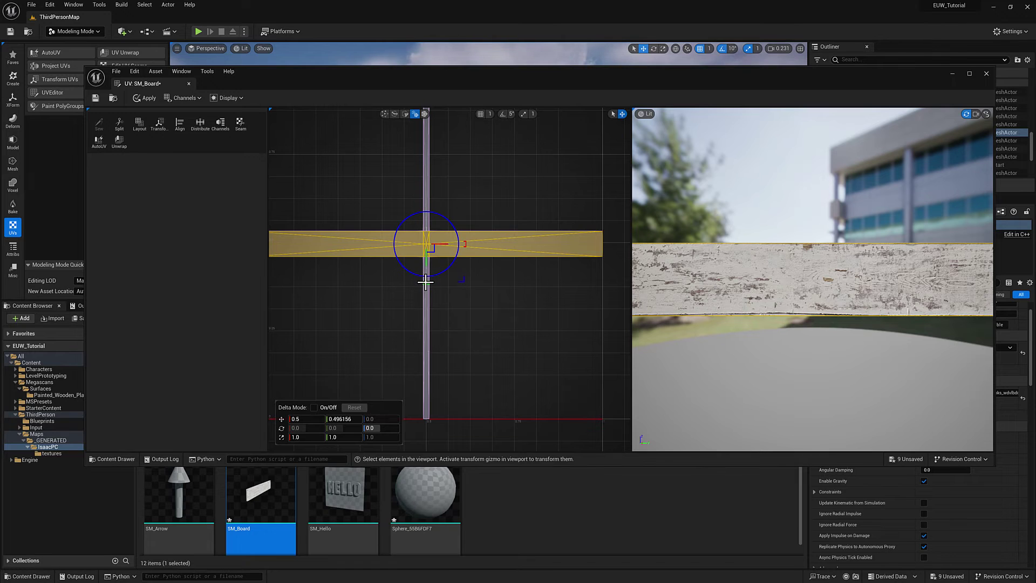
drag(425, 281, 426, 282)
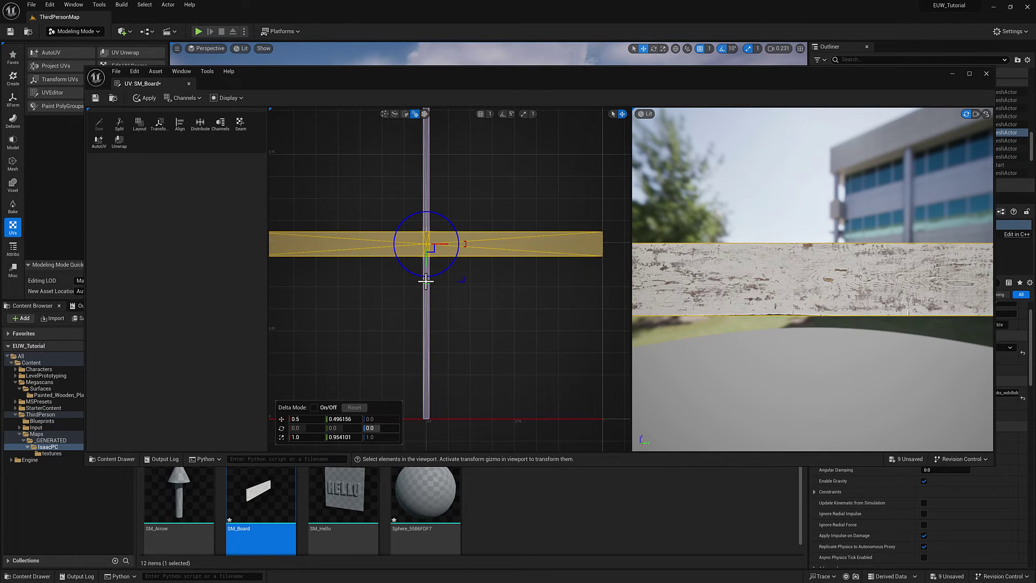
Inspect the wood texture on the board in the preview, try rescaling the wide UV faces horizontally and undo that transform
click(715, 293)
scroll(775, 196, up, 3)
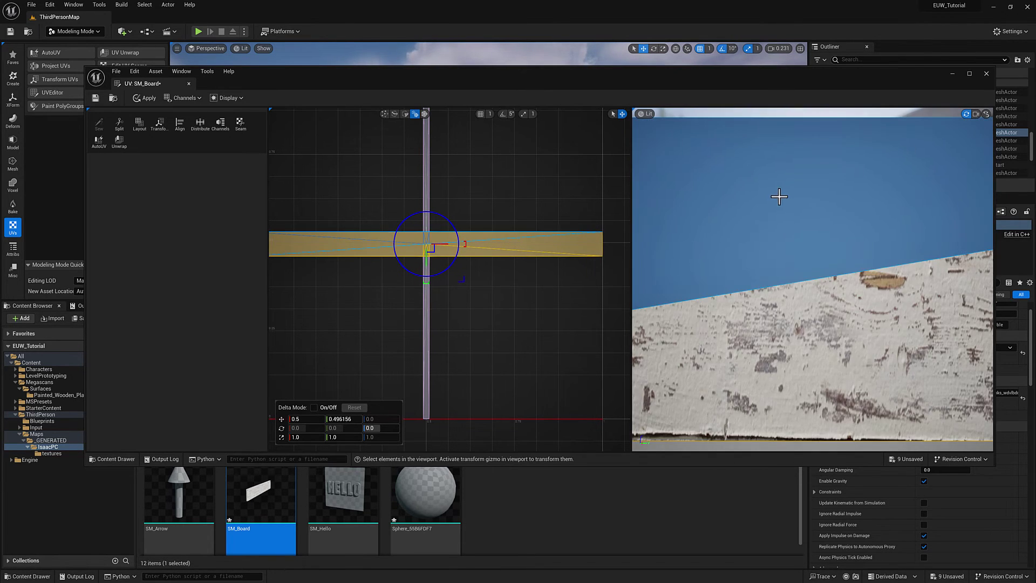
scroll(779, 196, down, 6)
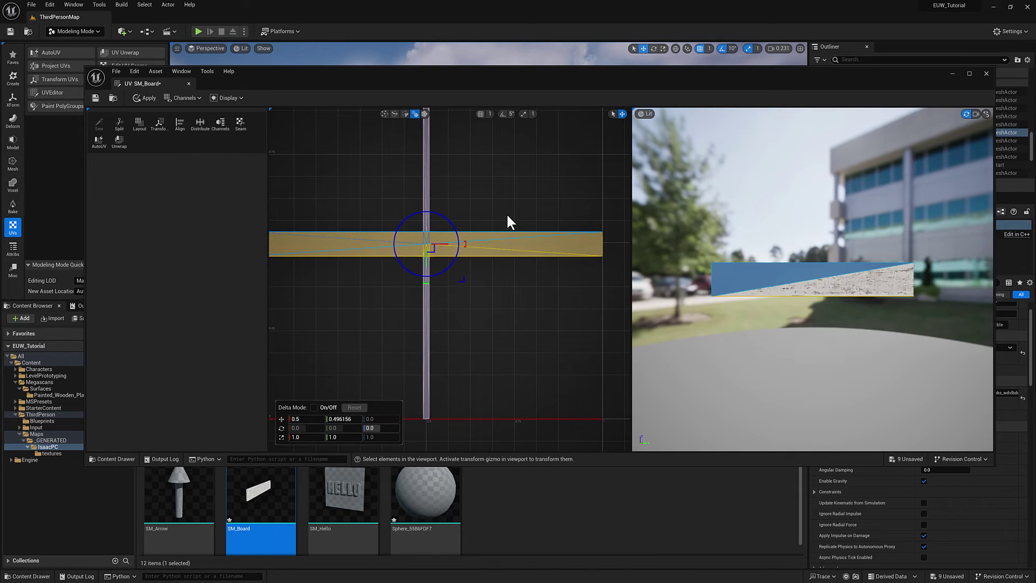
drag(465, 246, 490, 245)
key(ctrl+z)
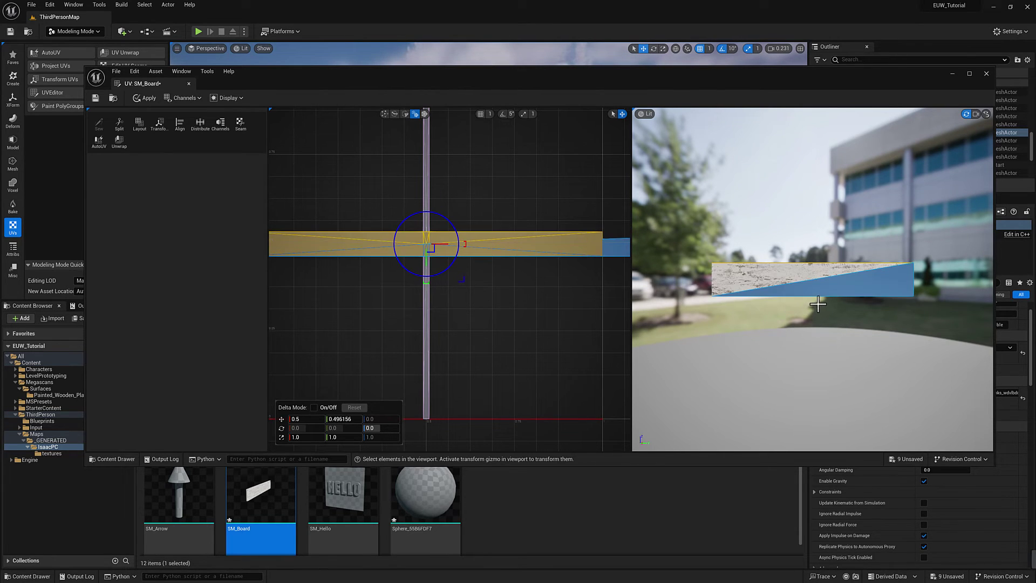
Review the adjusted UV layout, save the UV changes to SM_Board and close the UV Editor
right_drag(513, 182, 534, 188)
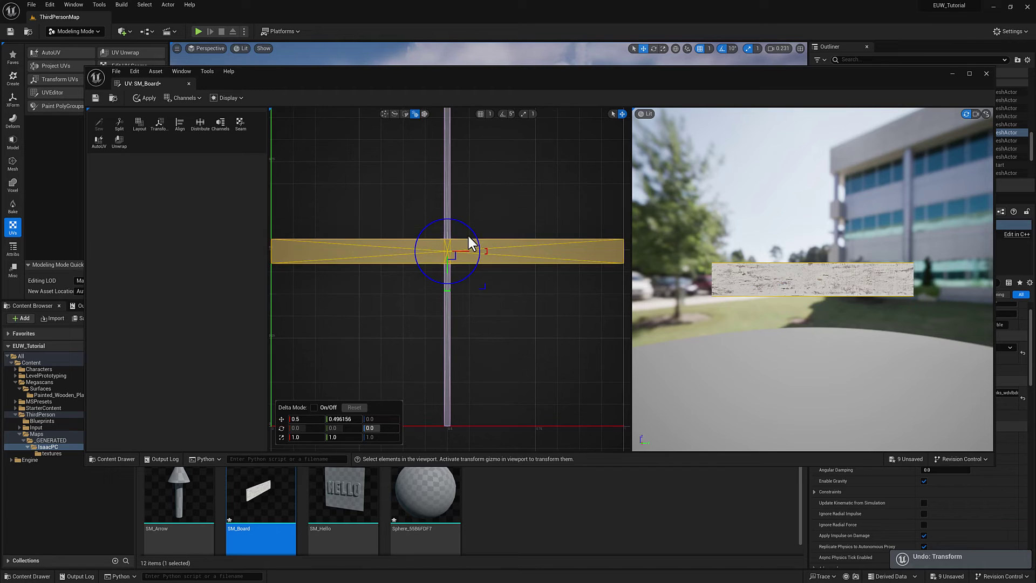
scroll(467, 235, up, 1)
scroll(571, 288, down, 3)
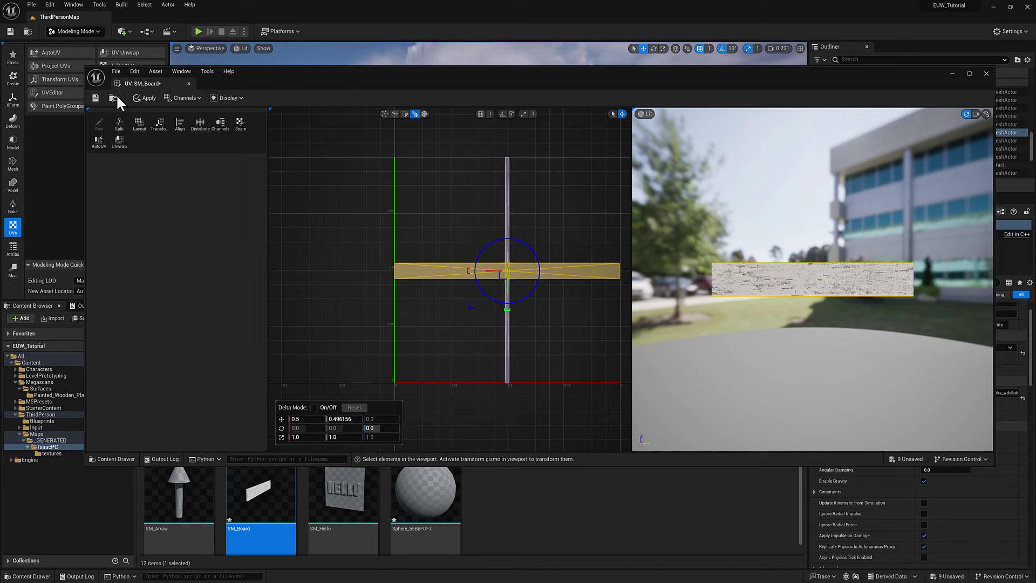
click(95, 98)
click(986, 74)
Stretch the board in the level lengthwise to a Y scale of 2.0
right_drag(623, 246, 634, 277)
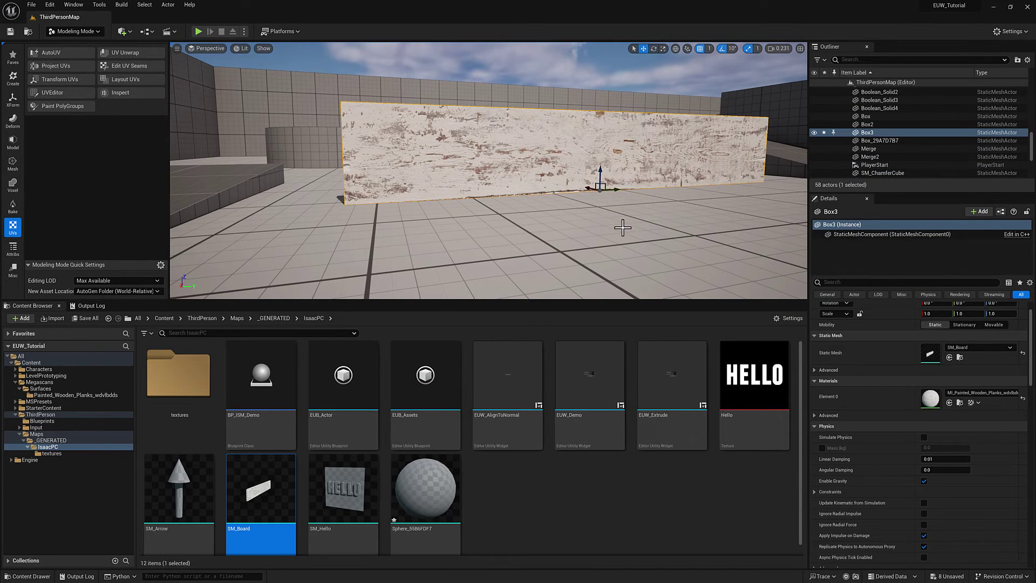
key(e)
key(r)
drag(614, 190, 642, 189)
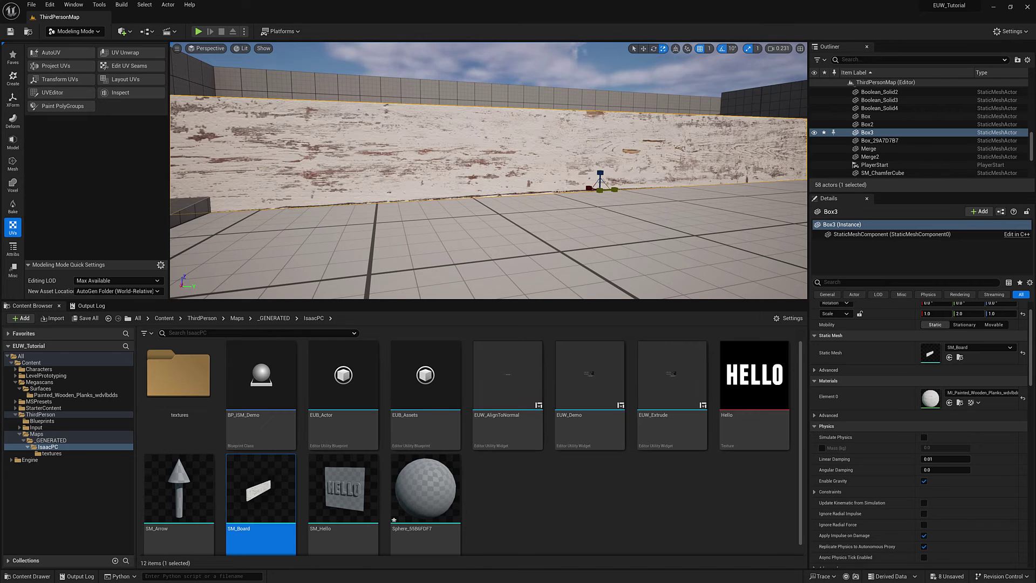
scroll(536, 216, down, 5)
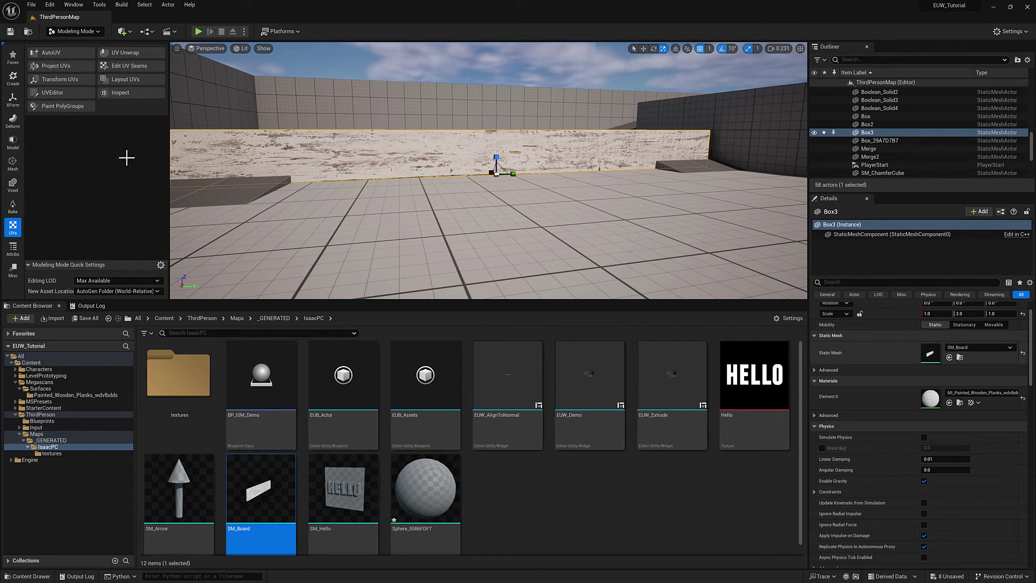
Bake the board's transform into its mesh with Bake Full Scale
click(13, 98)
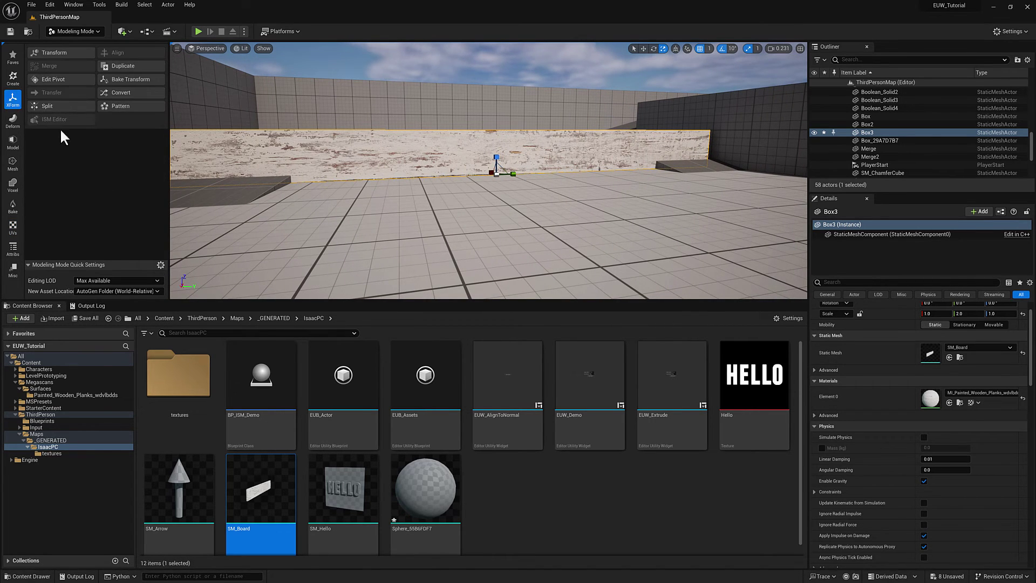
click(128, 79)
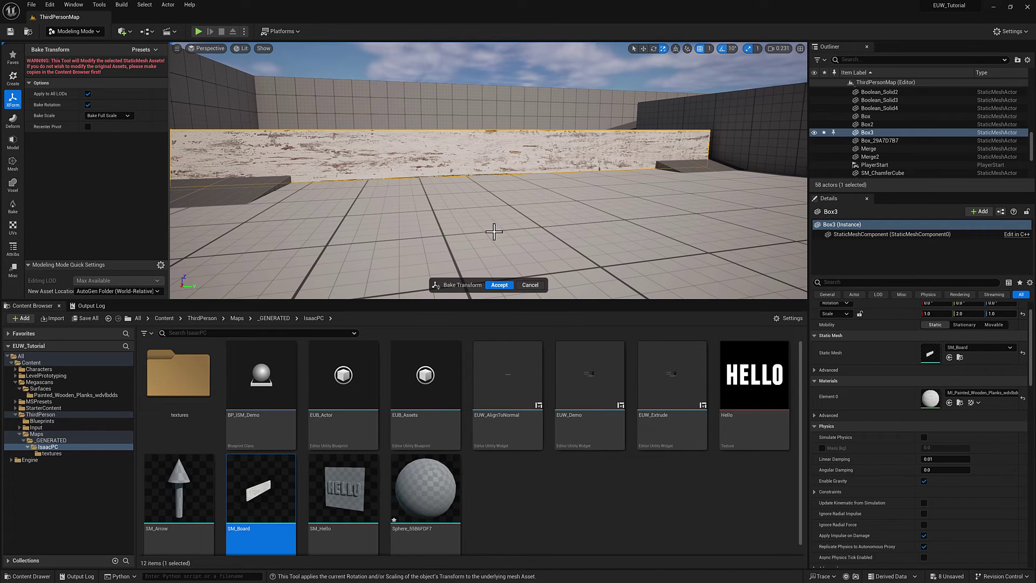
click(499, 284)
scroll(594, 235, up, 5)
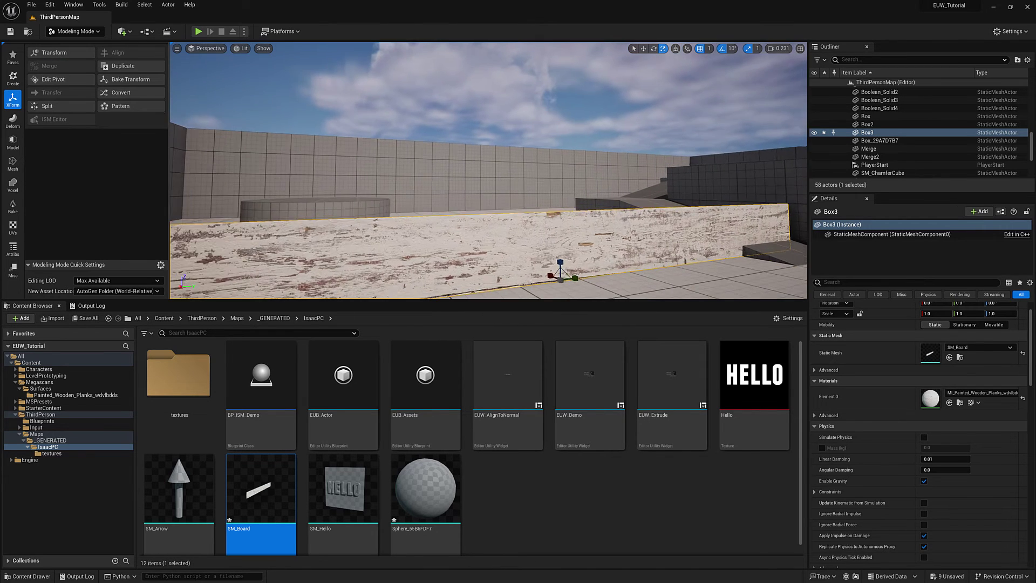
Raise the board vertically so that it floats above the level floor
right_drag(538, 204, 521, 186)
key(s)
key(w)
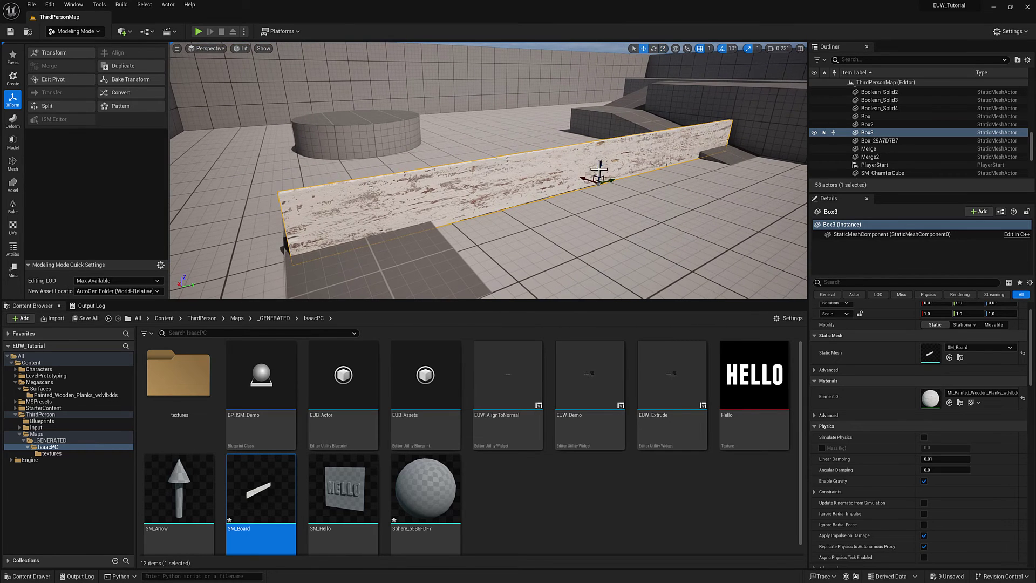
drag(598, 170, 600, 113)
key(s)
right_drag(562, 164, 596, 154)
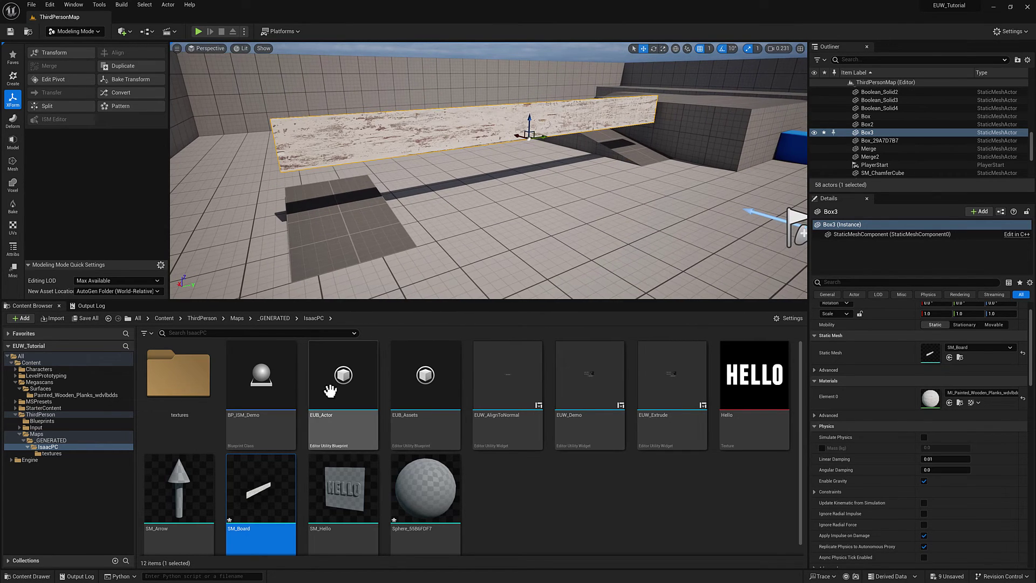
Save the modified SM_Board mesh asset
right_click(261, 479)
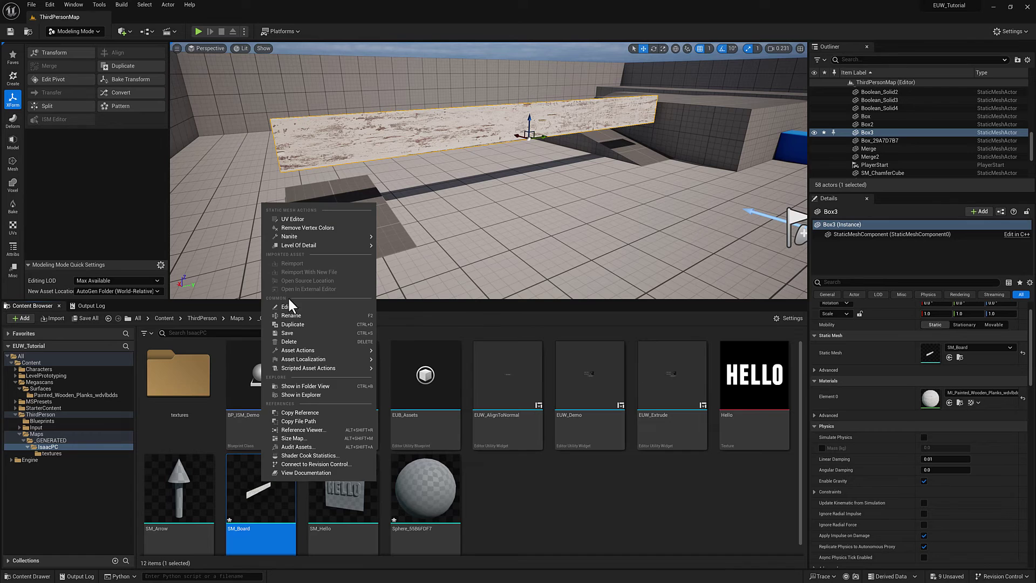
click(295, 331)
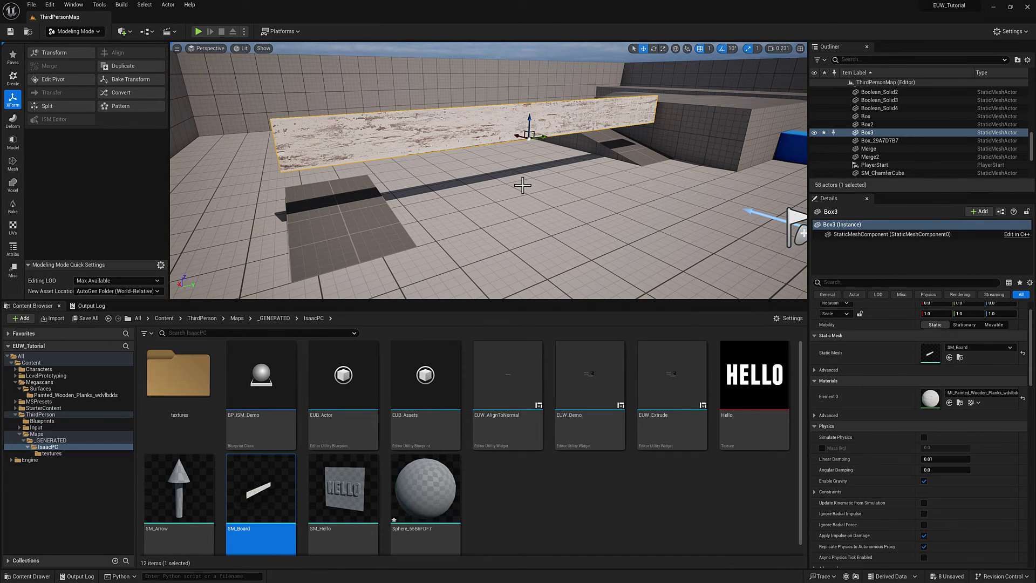
right_drag(539, 216, 564, 216)
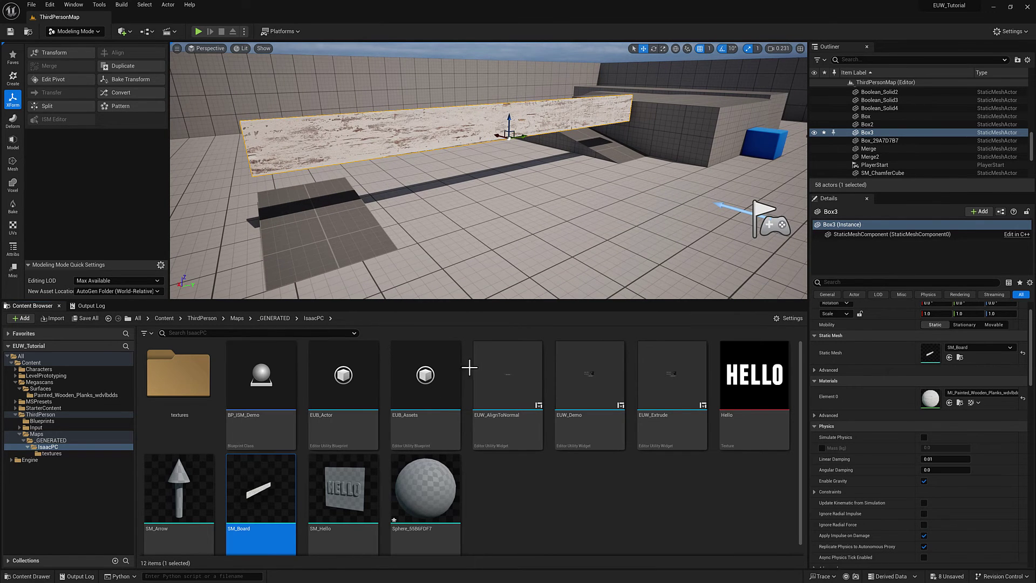
In BP_ISM_Demo's construction script, add a Set Static Mesh node for the instanced mesh component and assign SM_Board as New Mesh
double_click(274, 381)
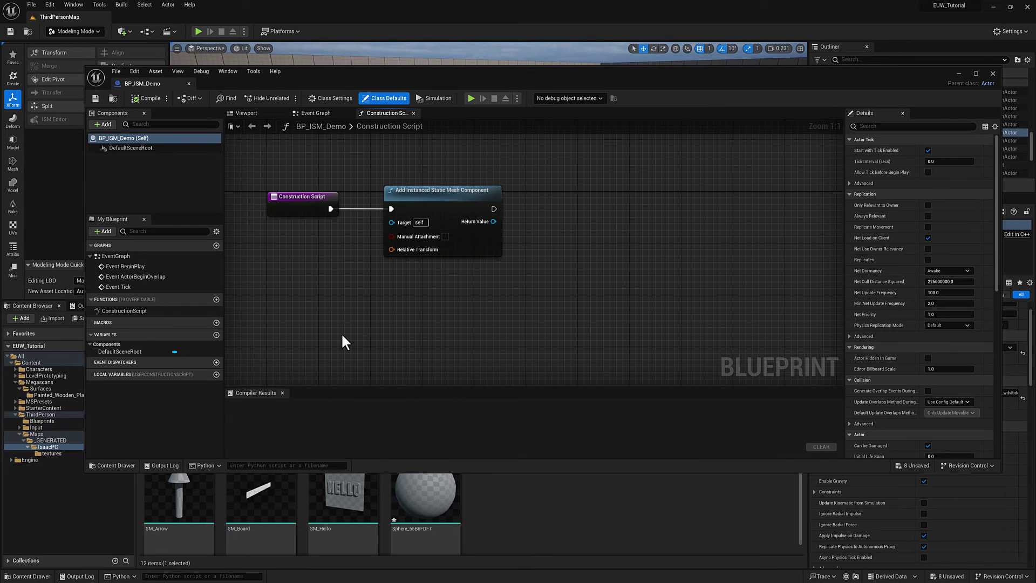
drag(493, 222, 540, 239)
text(set )
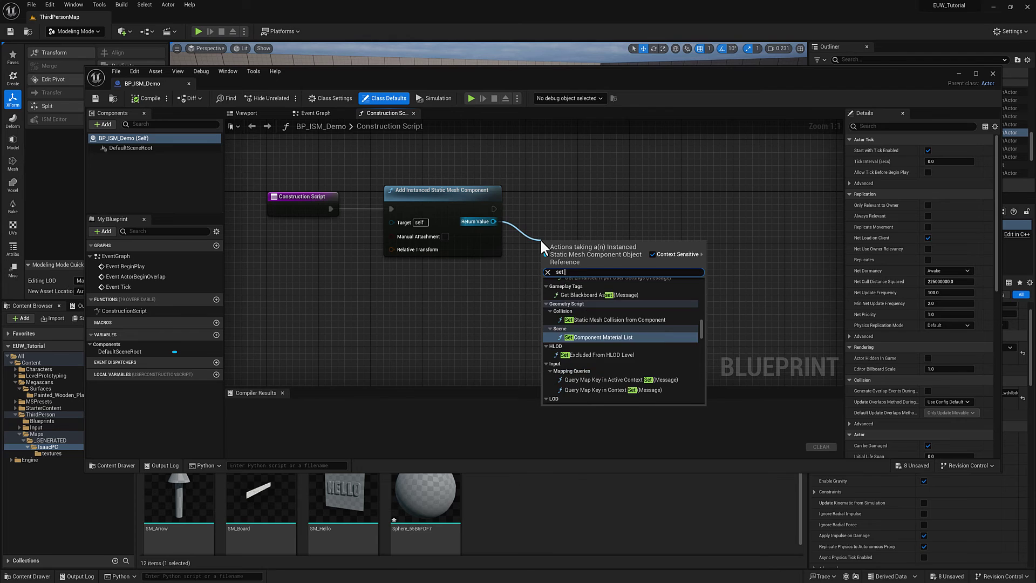
text(static mesh)
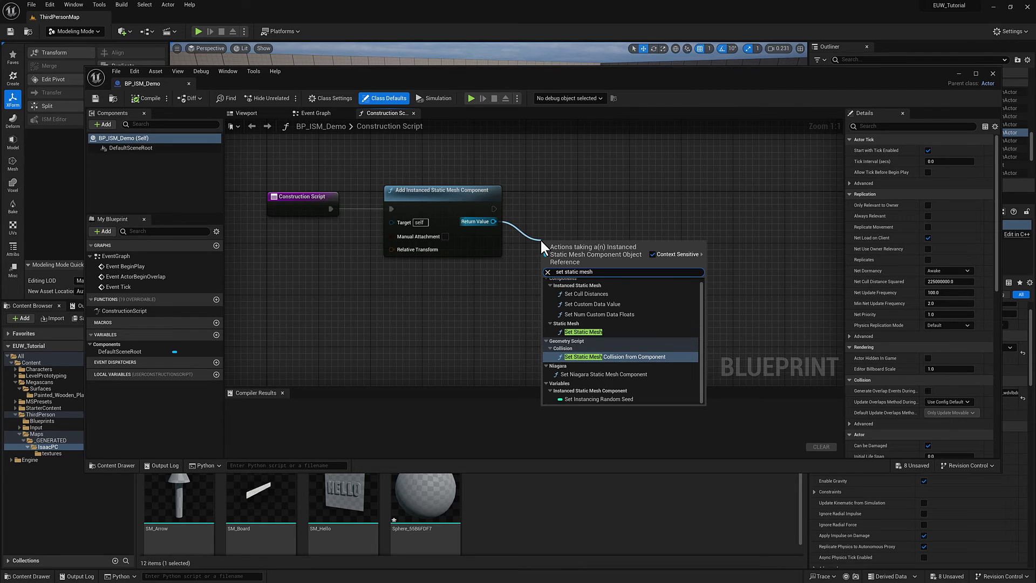
click(583, 330)
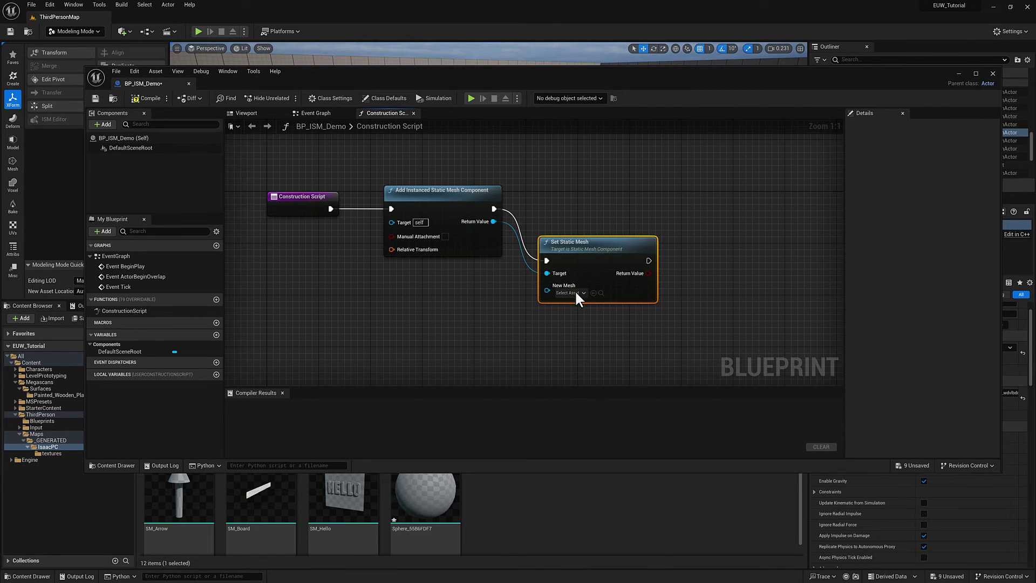
drag(571, 253, 565, 204)
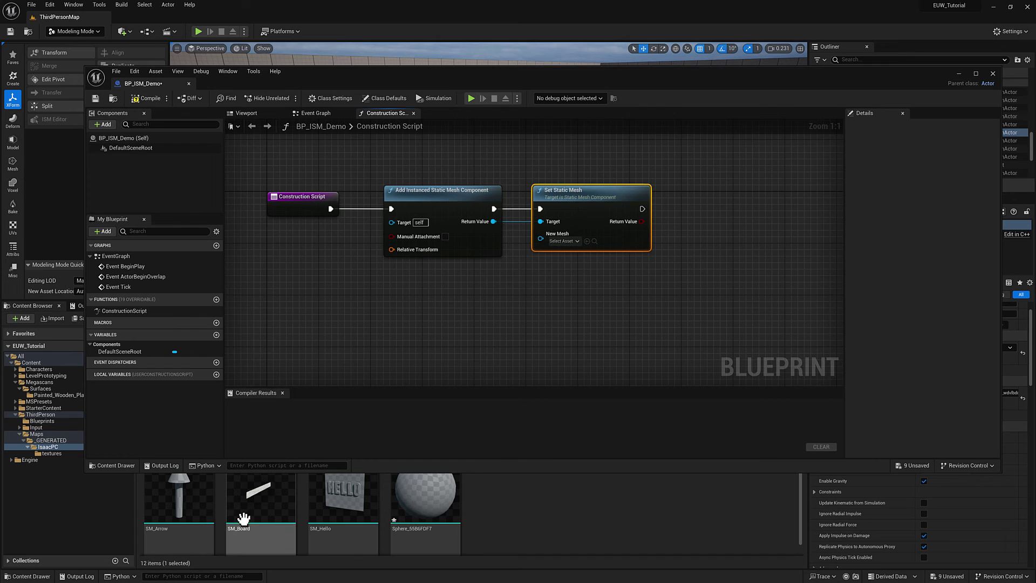
click(251, 510)
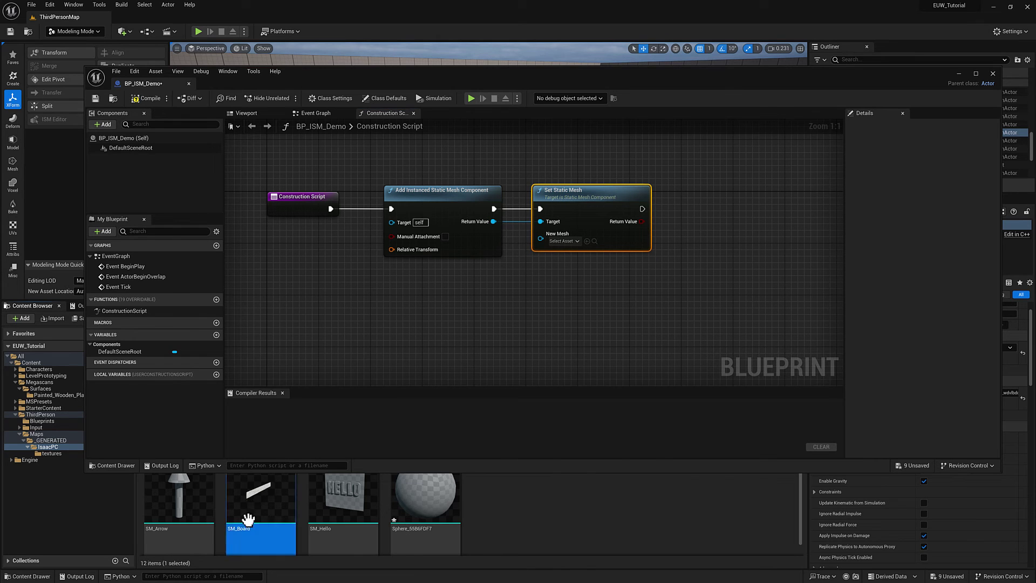
click(587, 241)
Chain a For Loop node after Set Static Mesh, set its Last Index to 10 and line it up in the graph
right_drag(657, 263, 507, 281)
drag(521, 223, 583, 224)
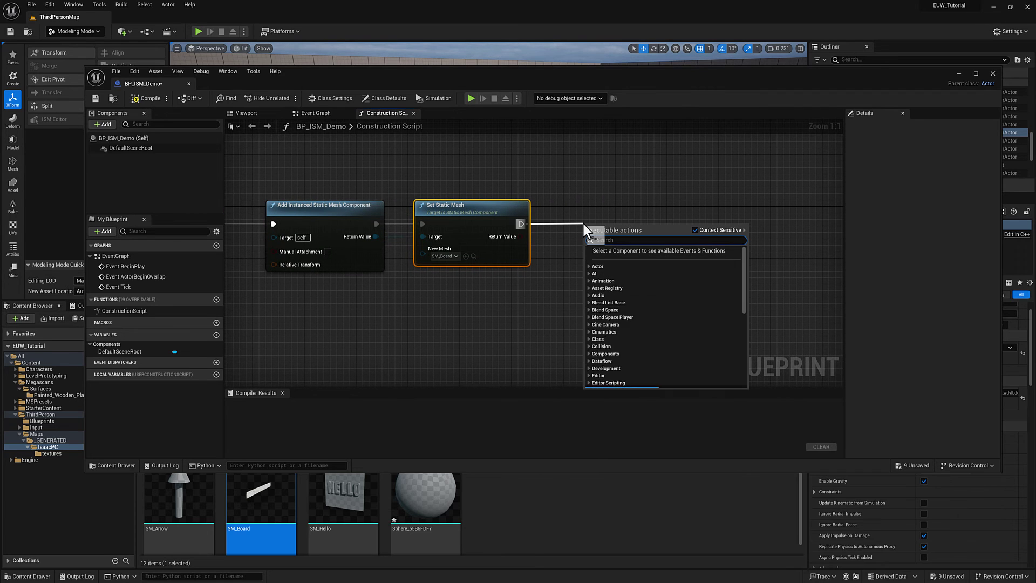
text(for loop)
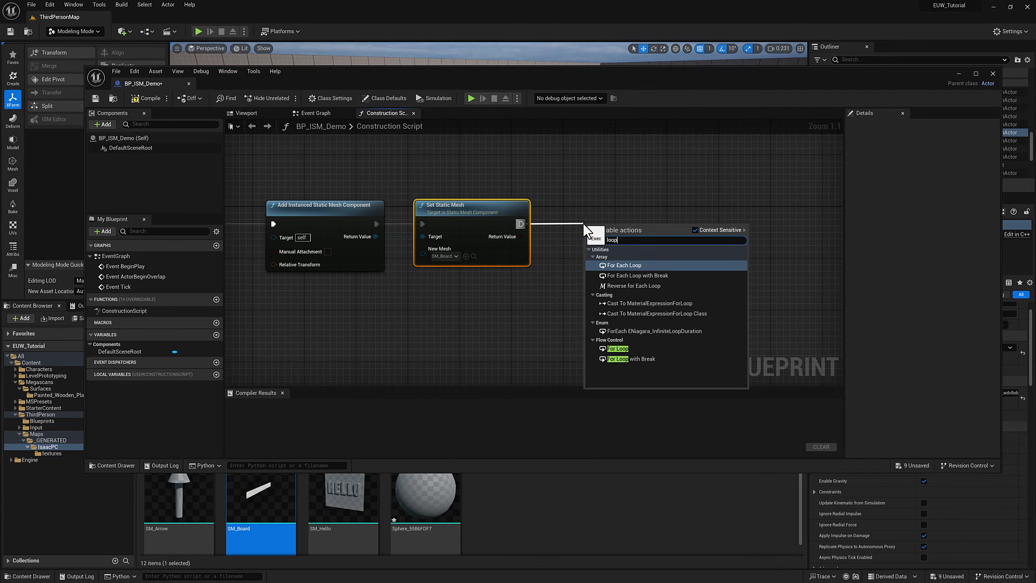
click(615, 349)
drag(613, 227, 614, 214)
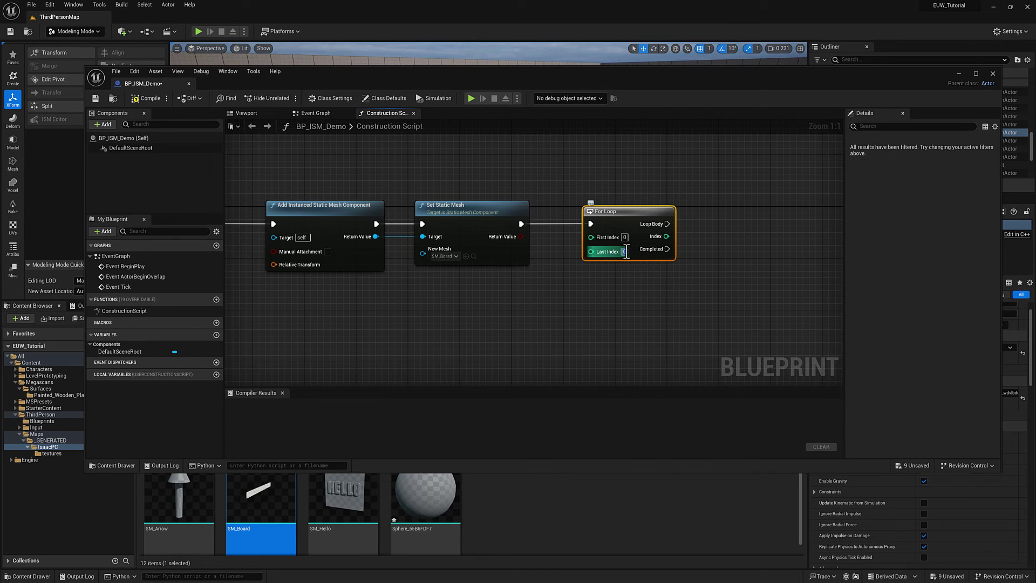
text(10)
key(Return)
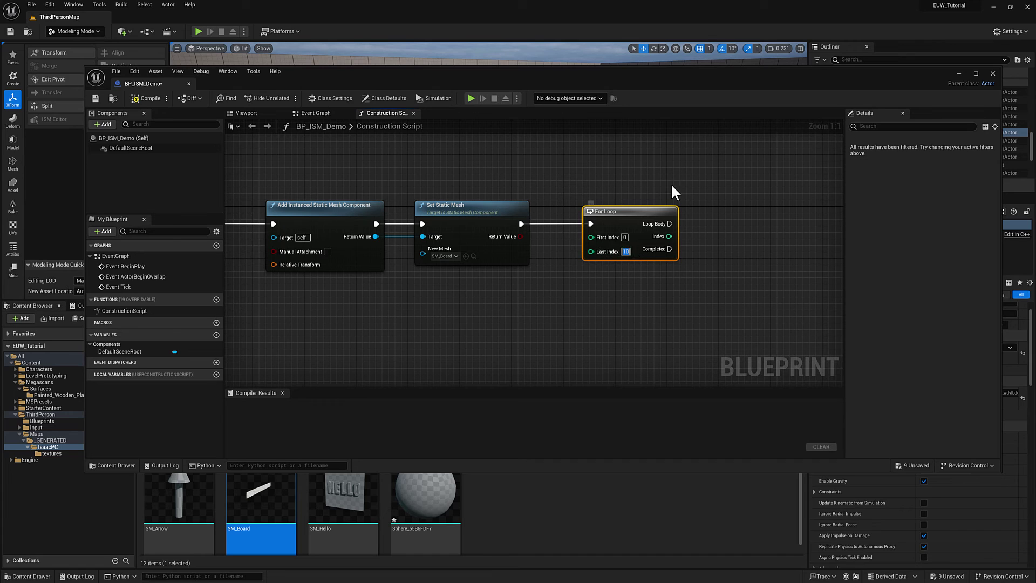
drag(635, 212, 624, 209)
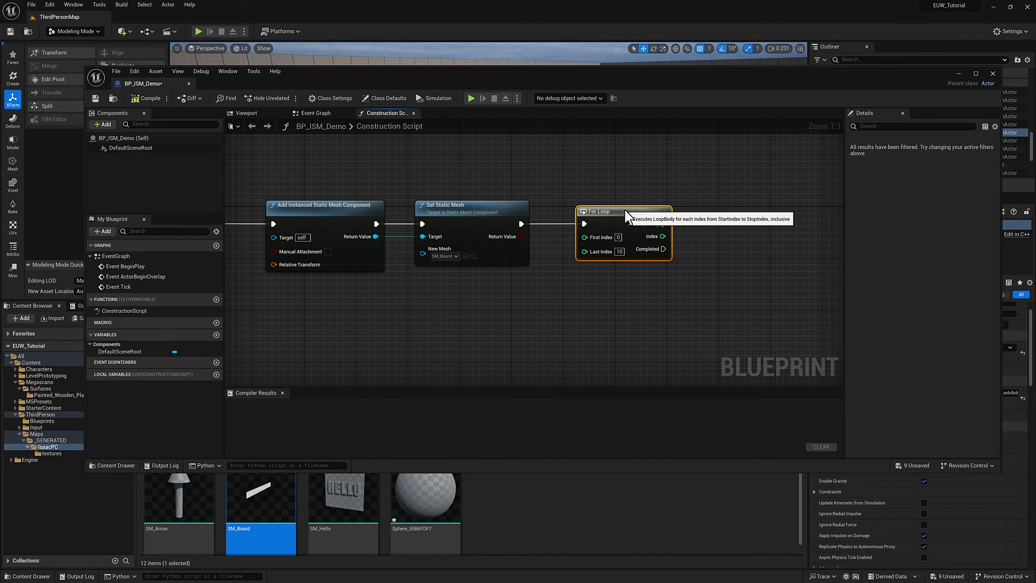
Add an Add Instance node targeting the instanced static mesh component, place it after the For Loop and run it from Loop Body
click(649, 308)
right_drag(649, 309, 623, 301)
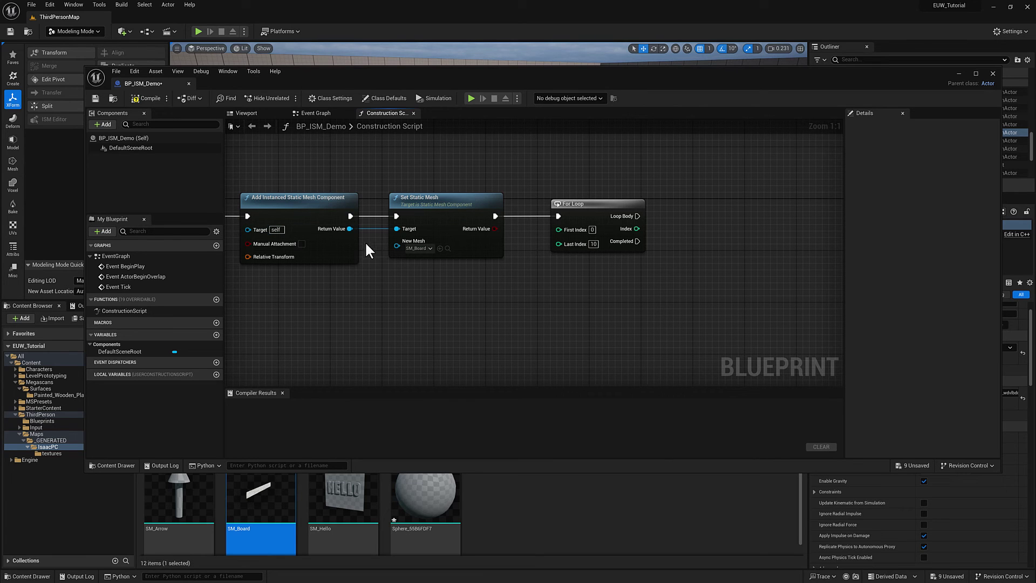
drag(350, 229, 480, 332)
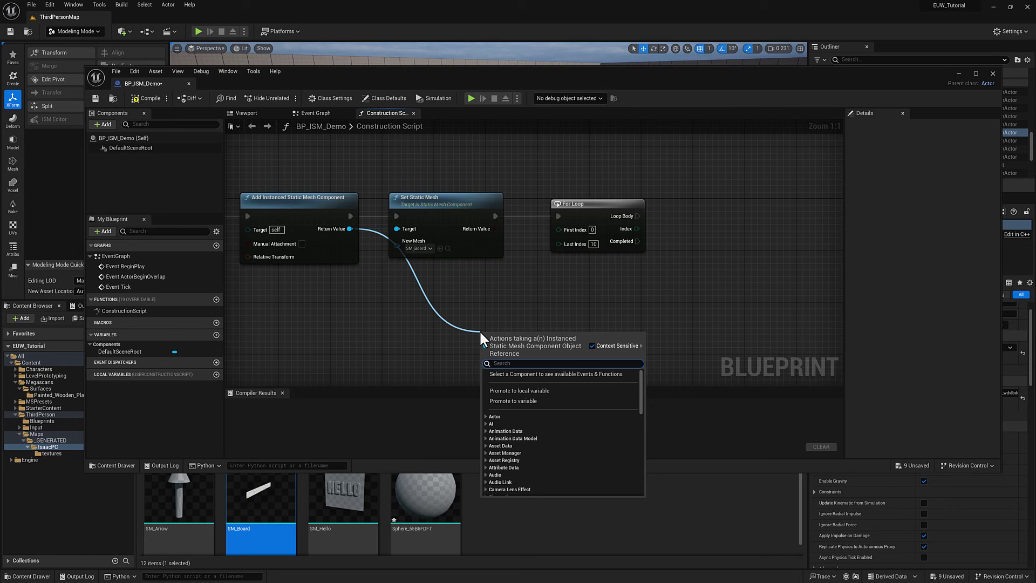
text(add in)
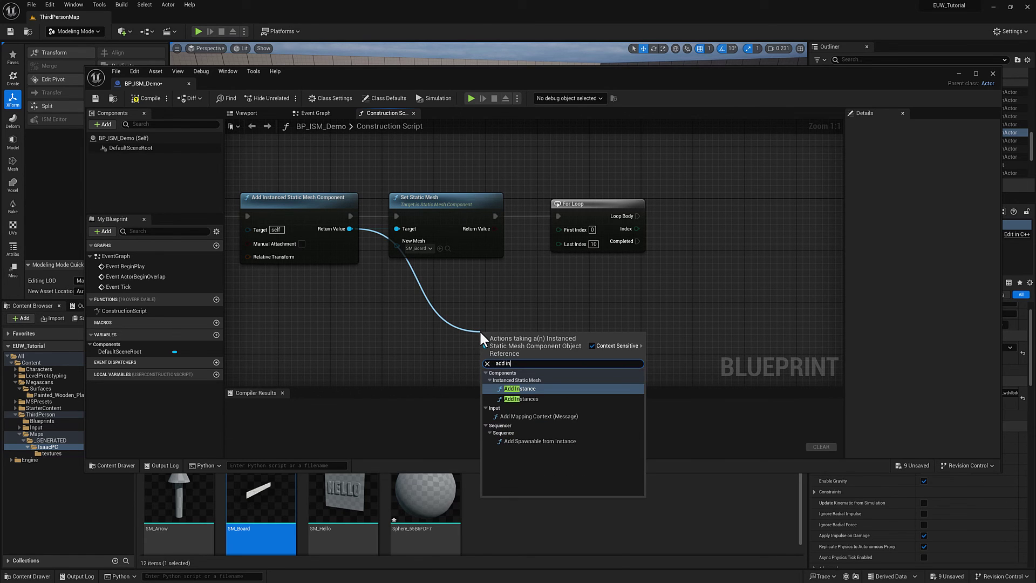
click(520, 388)
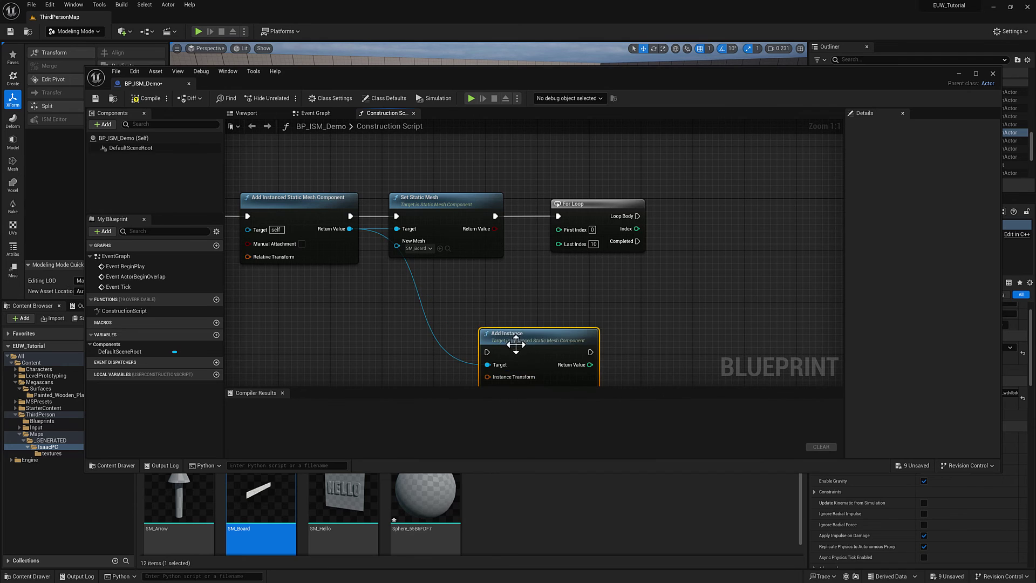
drag(515, 345, 739, 216)
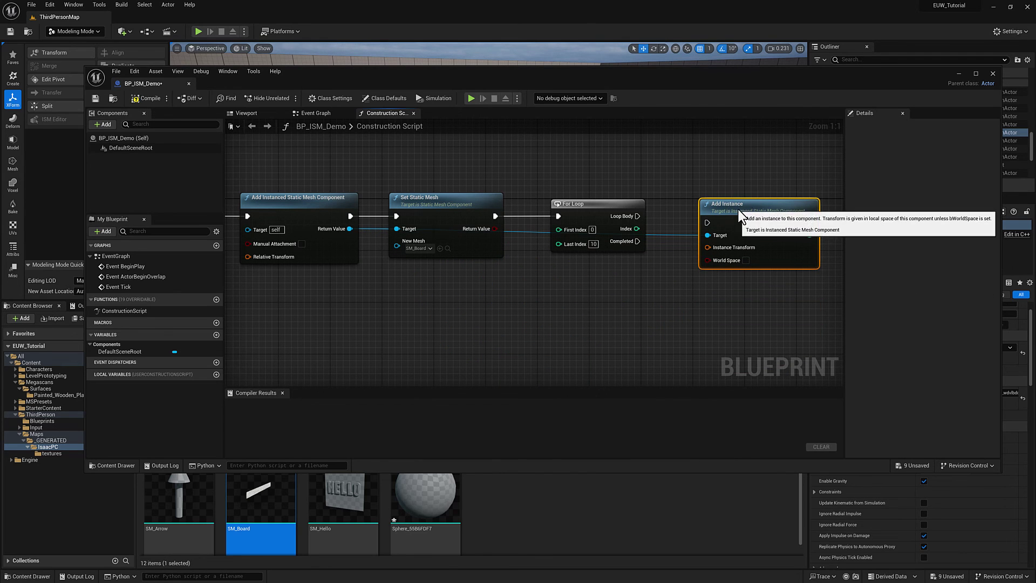
drag(639, 215, 677, 279)
Route the component wire to Add Instance beneath the Set Static Mesh and For Loop nodes using two reroute points
double_click(675, 222)
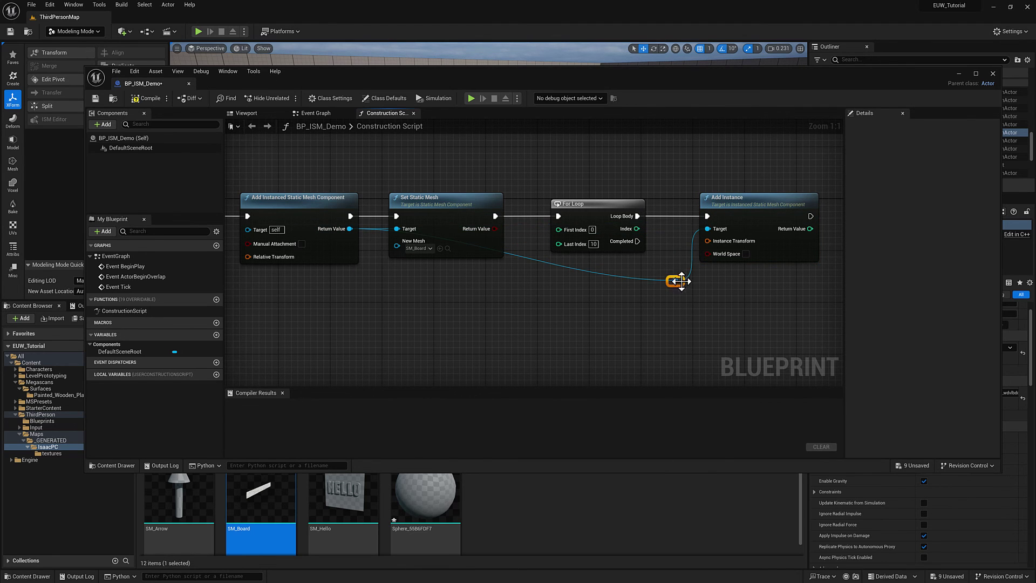
double_click(650, 277)
drag(633, 281, 398, 286)
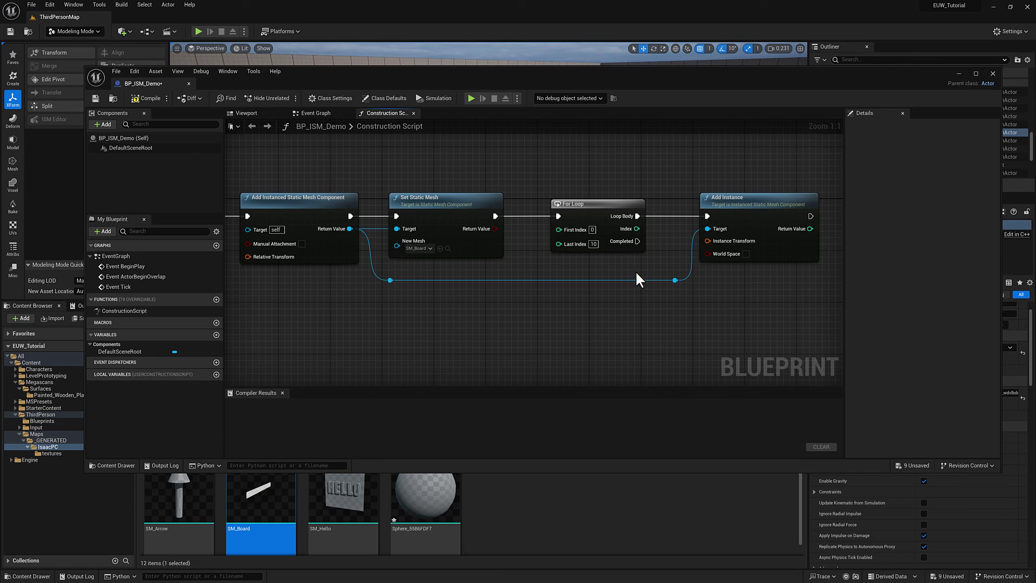
Feed Add Instance's Instance Transform from a Make Transform node and place that node directly above Add Instance
right_drag(745, 296, 674, 356)
drag(654, 317, 671, 221)
text(make tans)
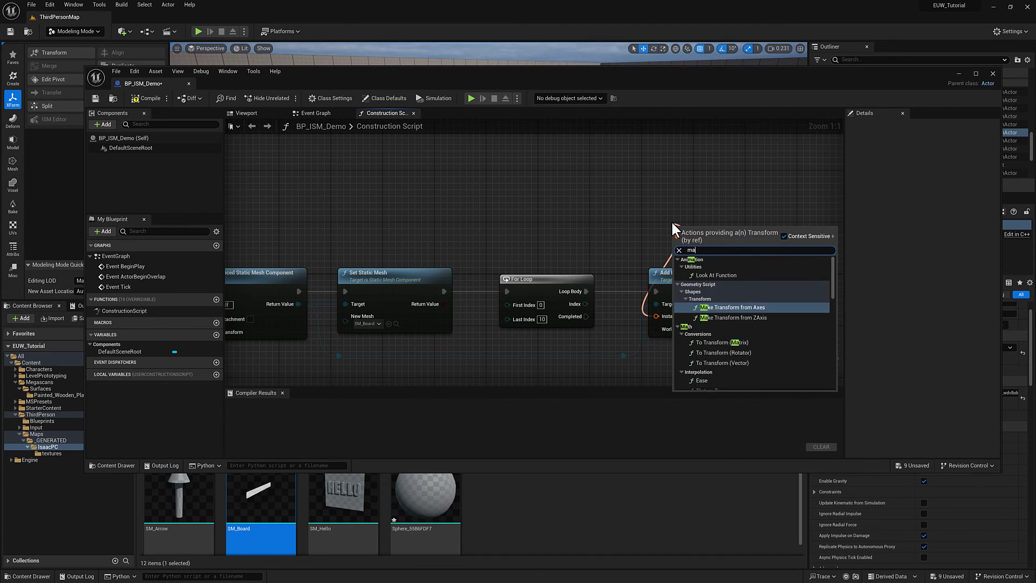
key(BackSpace)
key(BackSpace)
key(BackSpace)
text(ran)
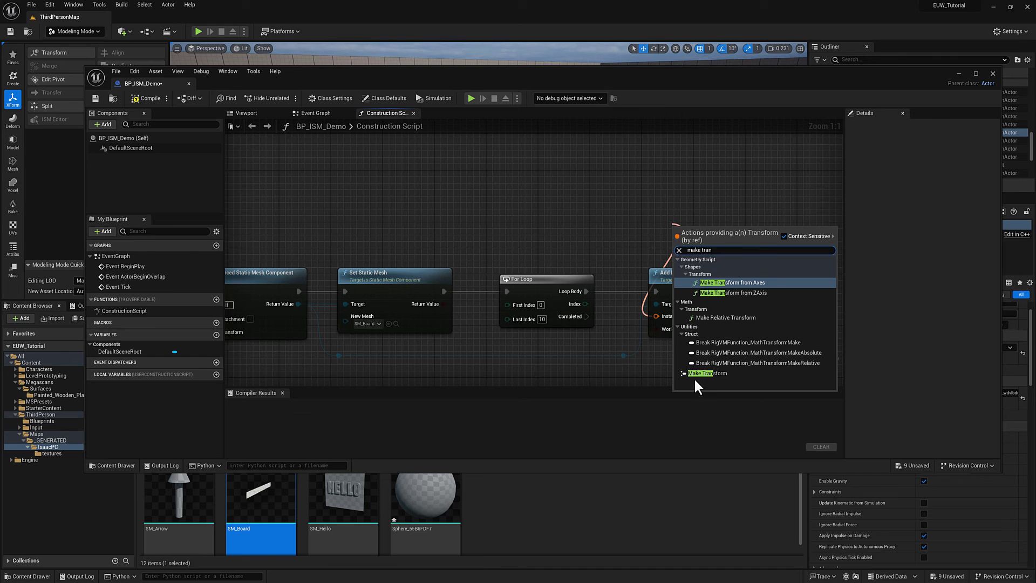
click(695, 373)
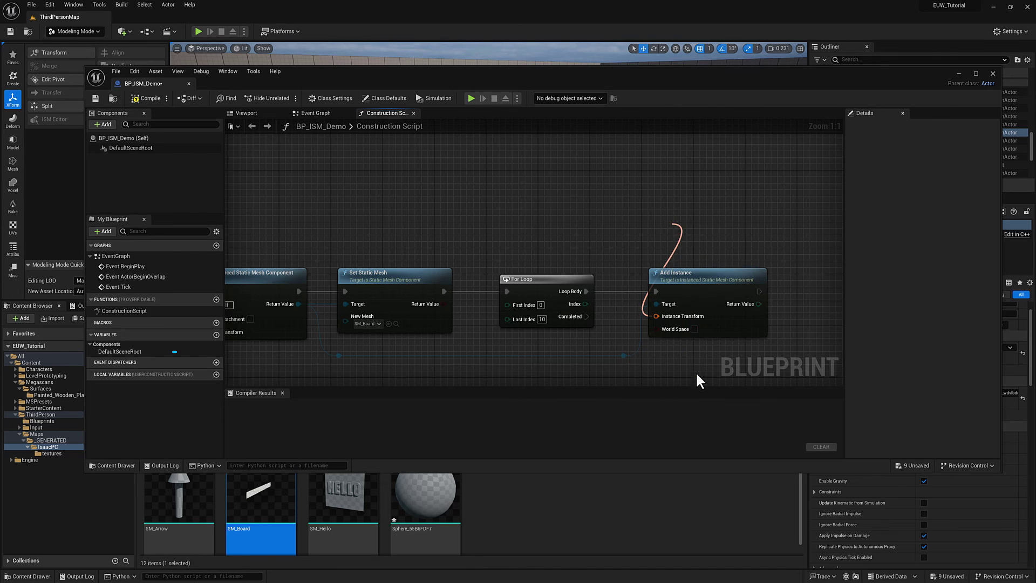
drag(684, 226, 714, 193)
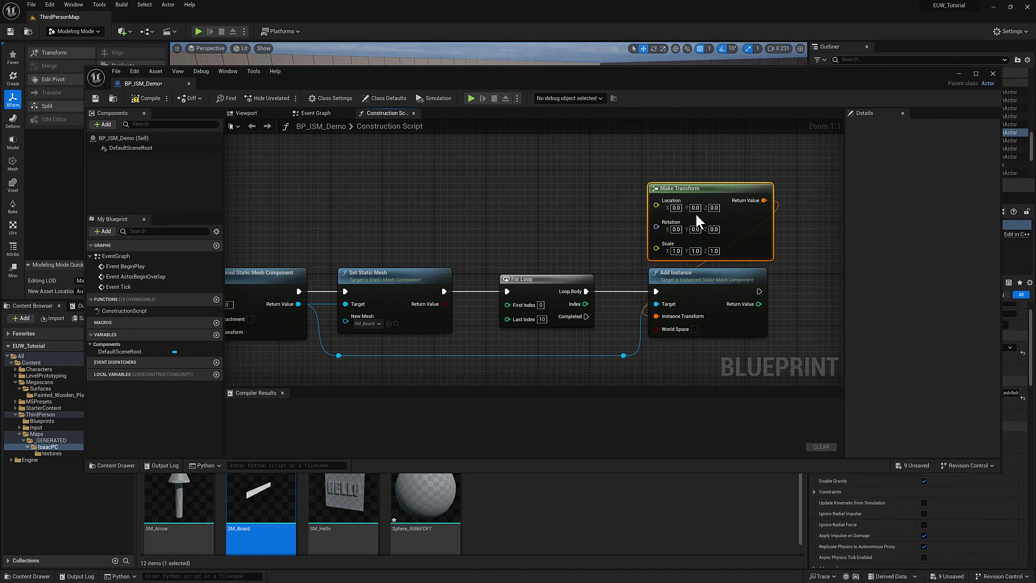
Compile BP_ISM_Demo and move the Construction Script entry node closer to the Add Instanced Static Mesh Component node
key(F7)
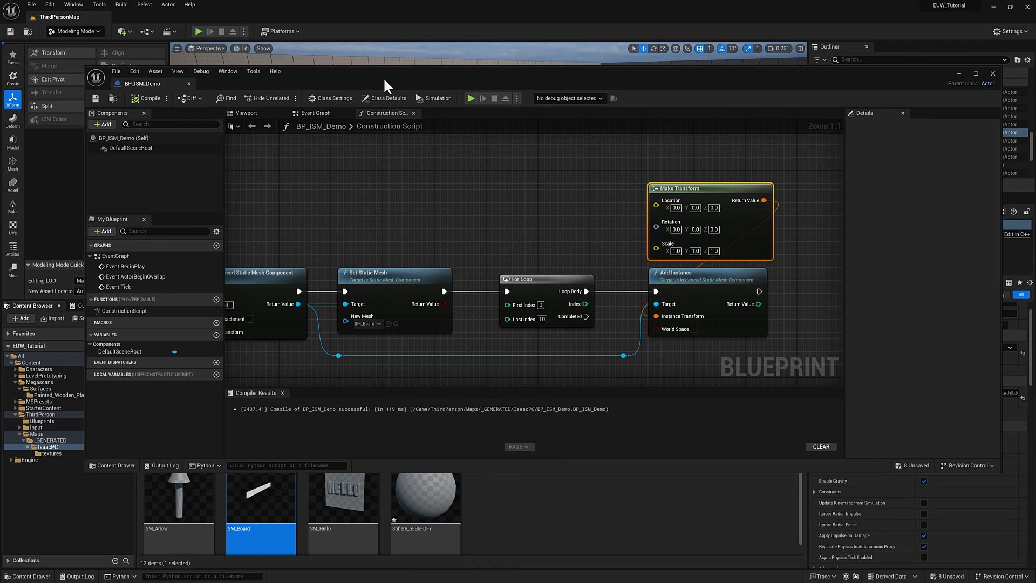
drag(371, 76, 352, 110)
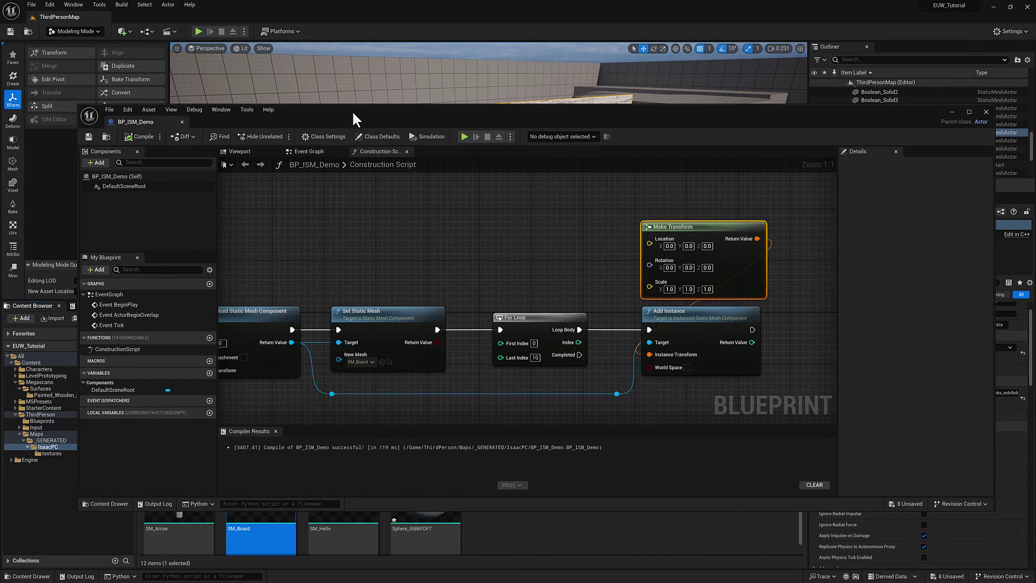
scroll(569, 239, down, 1)
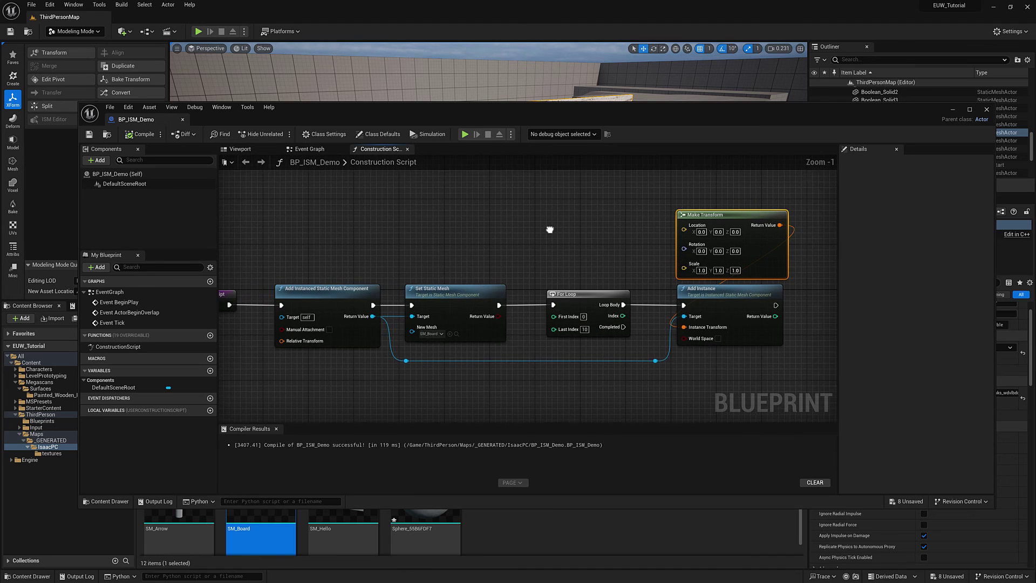
drag(240, 296, 257, 290)
right_drag(263, 281, 288, 284)
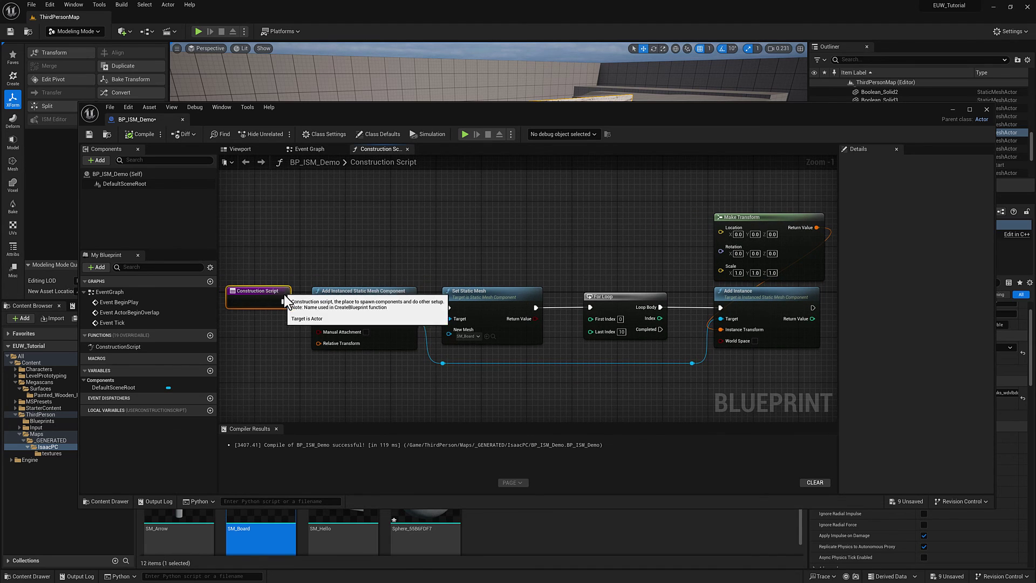